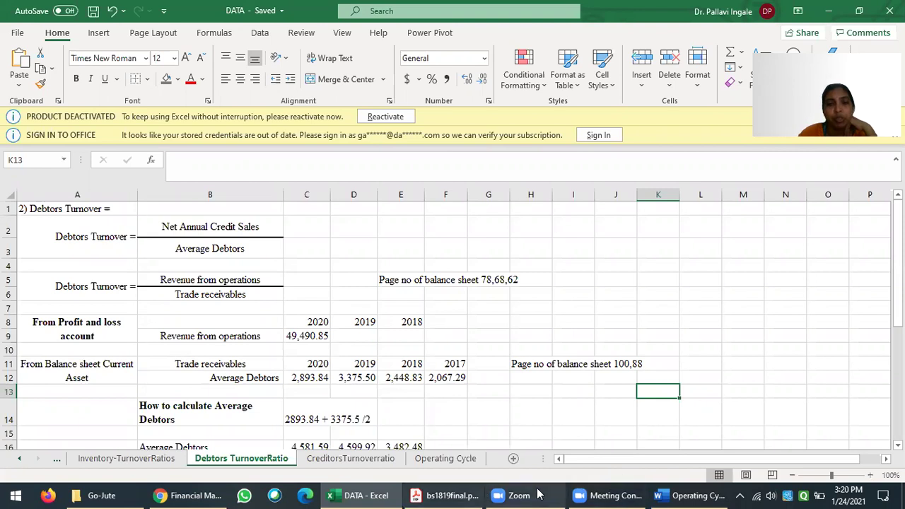
# Step: Switch to the Word operating cycle notes showing the Debtors Turnover Ratio formula
pyautogui.click(679, 495)
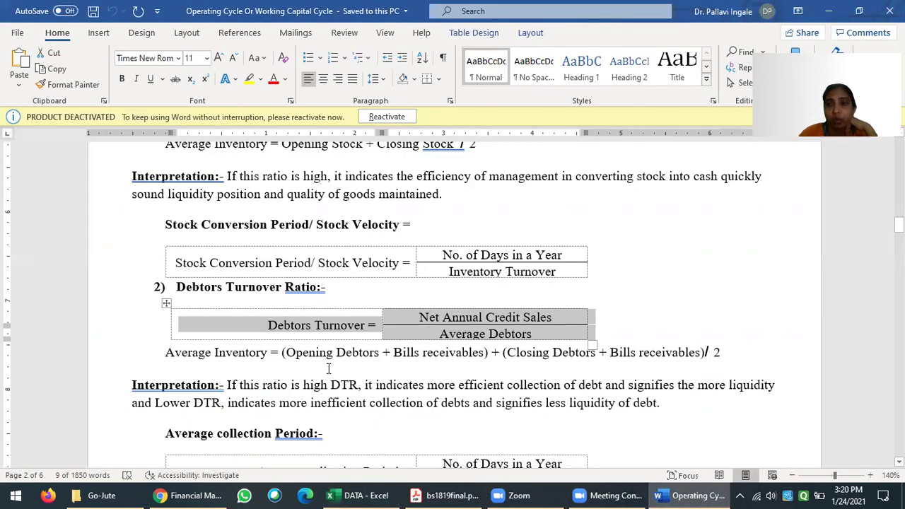
# Step: Review the Net Annual Credit Sales ÷ Average Debtors formula, then select Excel cells A2:B3
pyautogui.click(275, 355)
pyautogui.moveTo(268, 325); pyautogui.dragTo(554, 317)
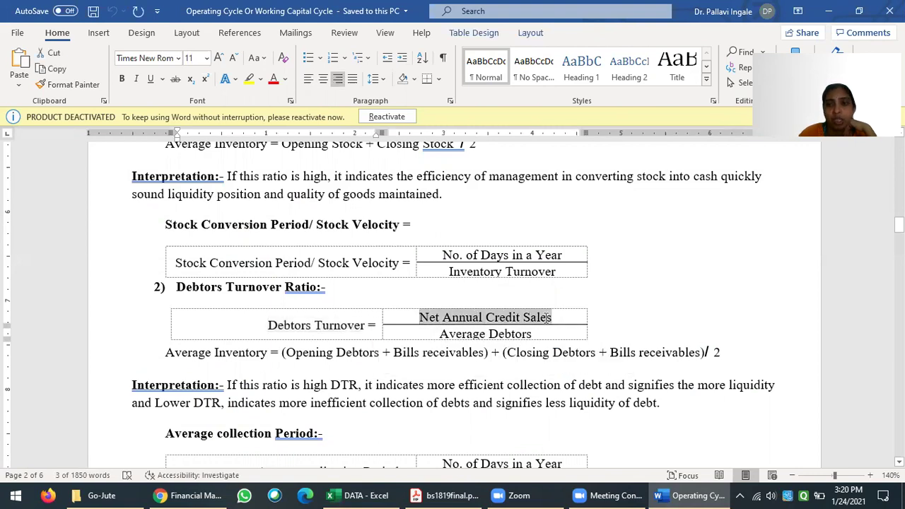
pyautogui.moveTo(439, 337); pyautogui.dragTo(535, 332)
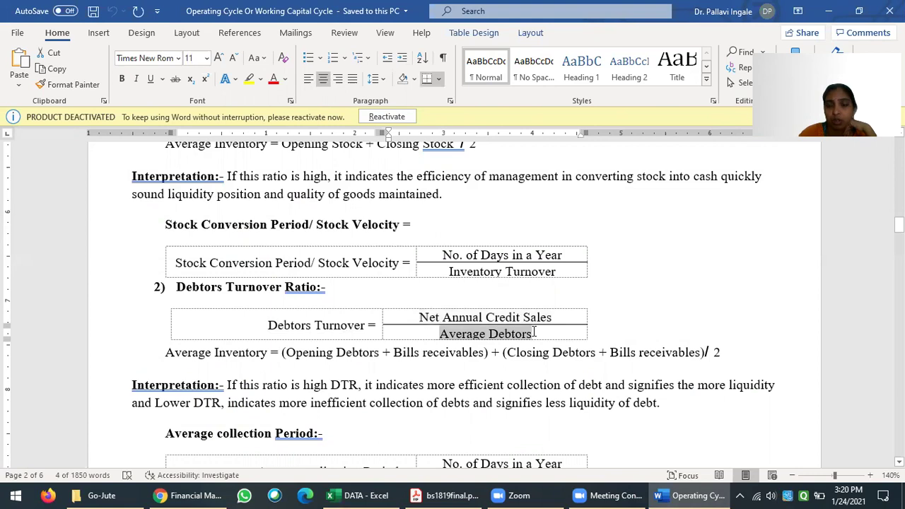
pyautogui.moveTo(422, 318); pyautogui.dragTo(534, 317)
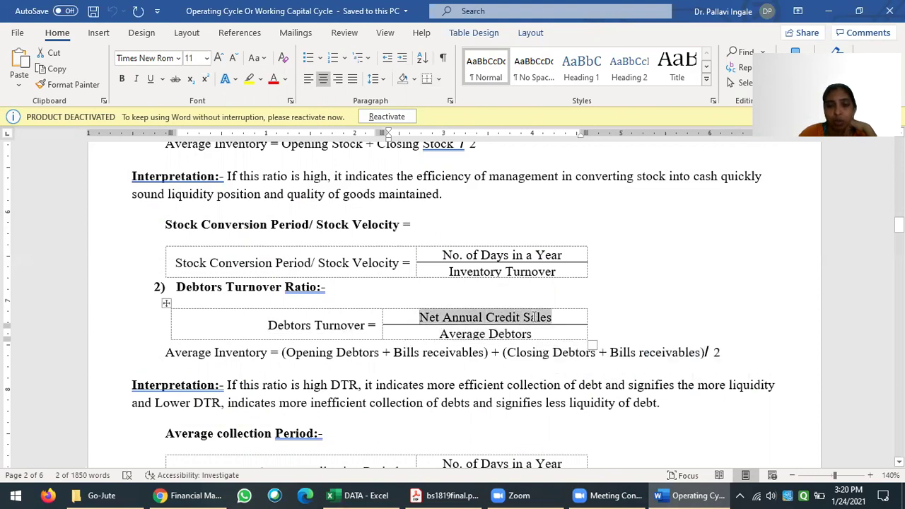
pyautogui.click(166, 303)
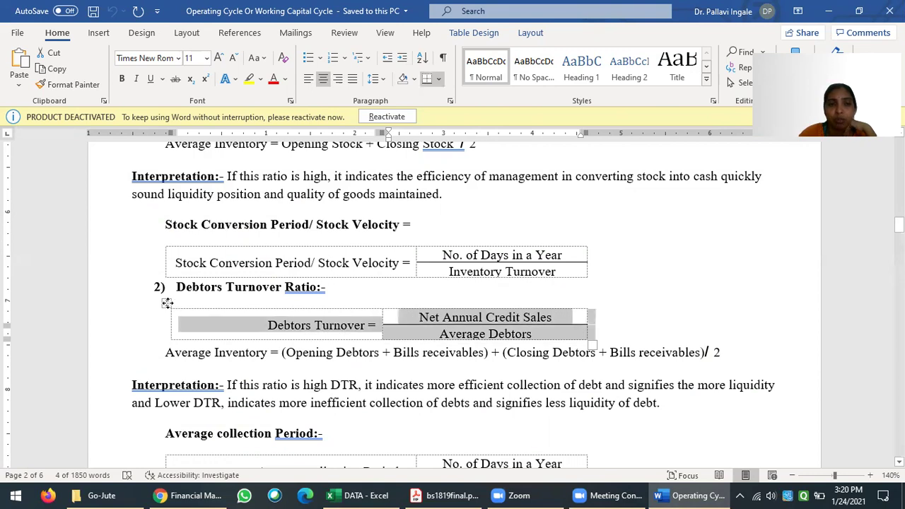
pyautogui.click(365, 495)
pyautogui.moveTo(74, 226); pyautogui.dragTo(234, 244)
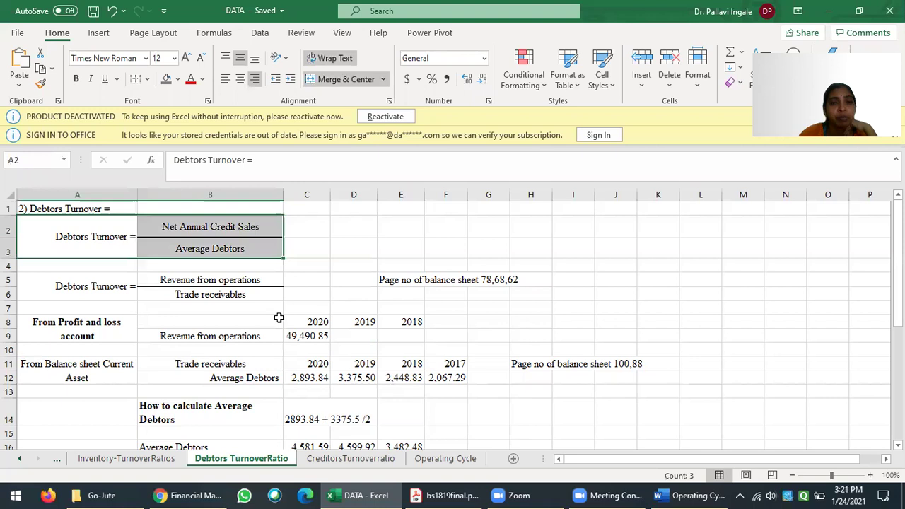
# Step: Compare the Revenue from operations ÷ Trade receivables formula with B2, then bring up bs1920final.pdf
pyautogui.click(81, 285)
pyautogui.moveTo(134, 290); pyautogui.dragTo(269, 290)
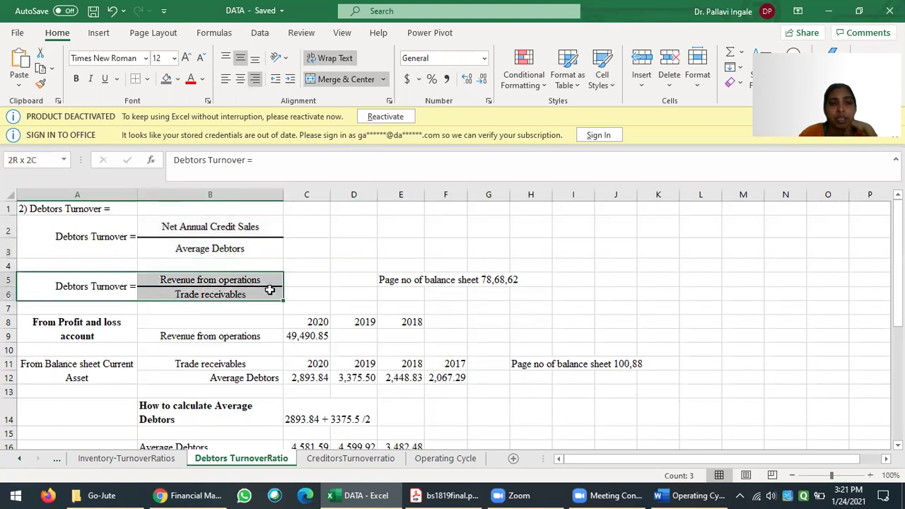
pyautogui.click(213, 228)
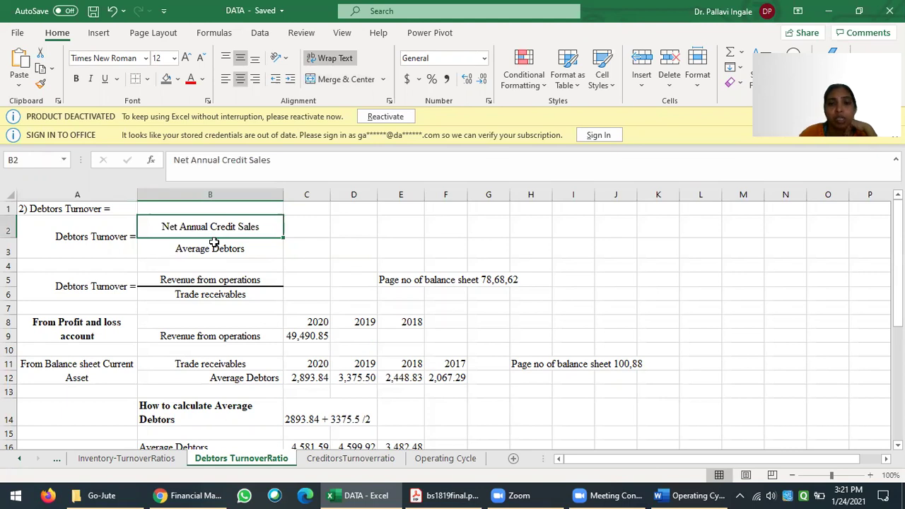
pyautogui.click(447, 496)
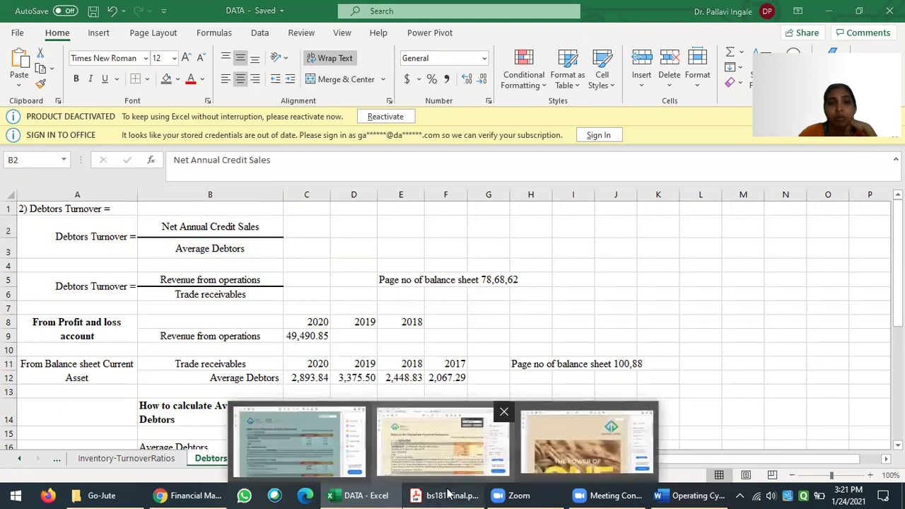
pyautogui.click(443, 440)
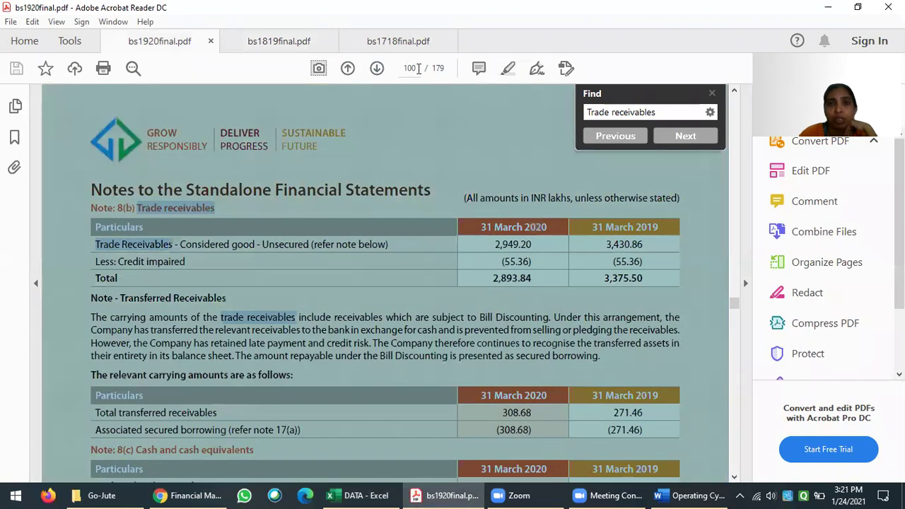
# Step: Jump to page 78 of bs1920final.pdf and scroll on to page 79
pyautogui.click(418, 68)
pyautogui.write('78')
pyautogui.press('Return')
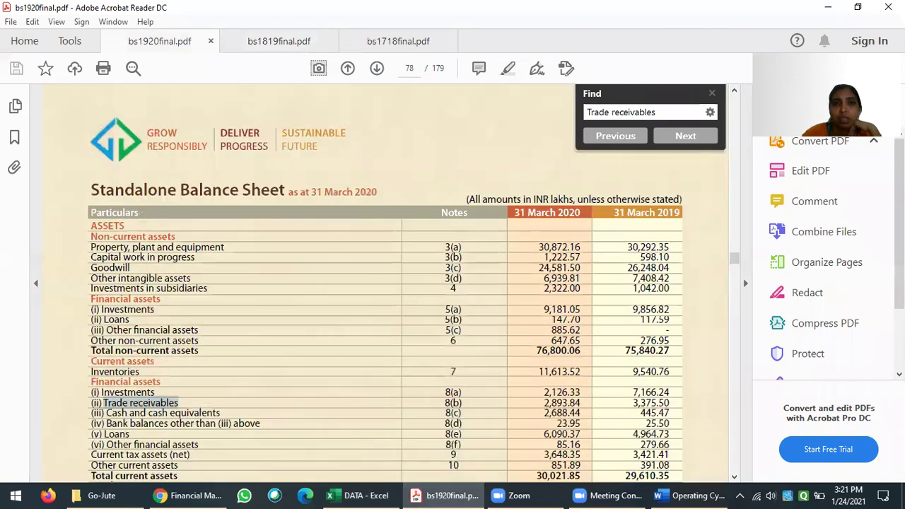
pyautogui.click(348, 320)
pyautogui.scroll(-10, 329, 284)
pyautogui.scroll(-10, 341, 274)
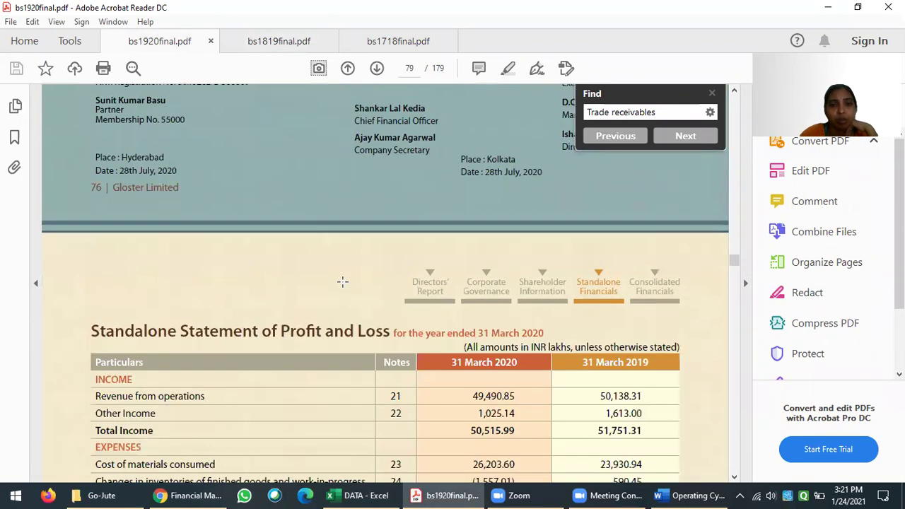
# Step: Pick out the 49,490.85 revenue from operations, the Profit and Loss heading and note 21
pyautogui.click(468, 297)
pyautogui.moveTo(466, 273); pyautogui.dragTo(521, 275)
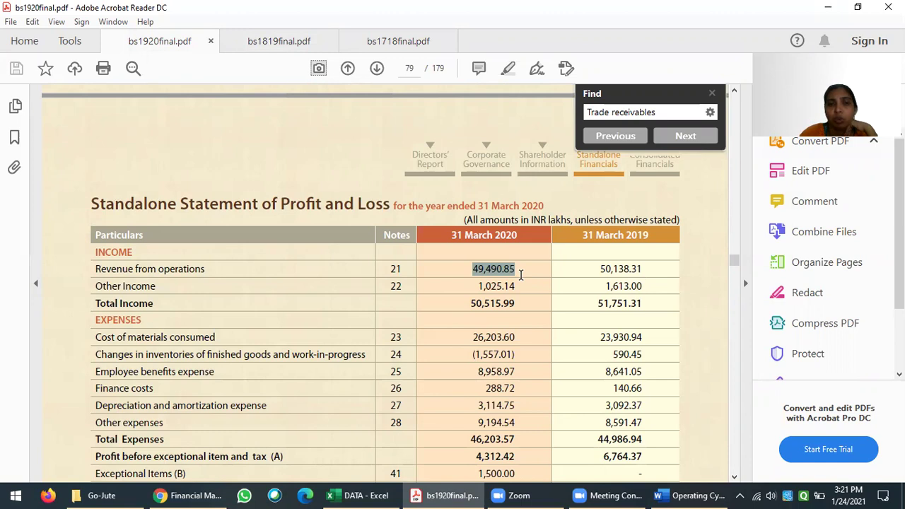
pyautogui.moveTo(92, 204); pyautogui.dragTo(389, 204)
pyautogui.moveTo(95, 269); pyautogui.dragTo(219, 266)
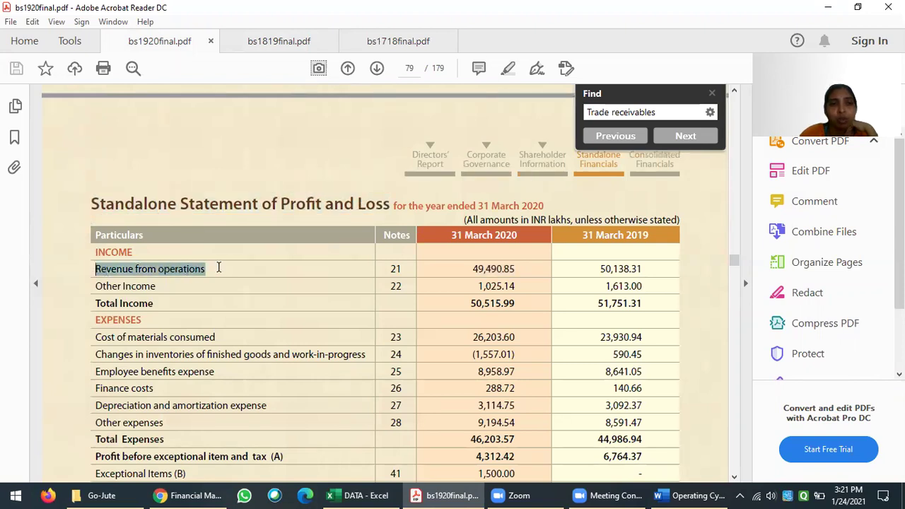
pyautogui.moveTo(389, 269); pyautogui.dragTo(404, 268)
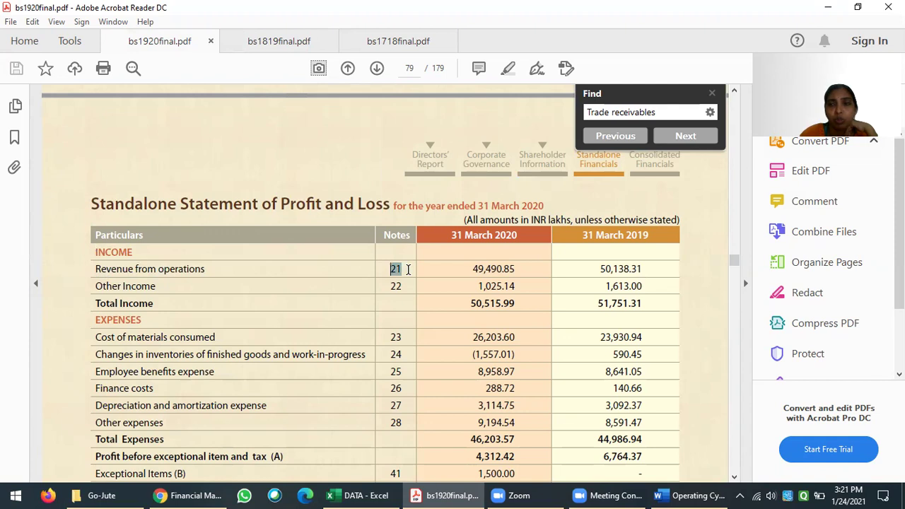
pyautogui.moveTo(484, 270); pyautogui.dragTo(520, 268)
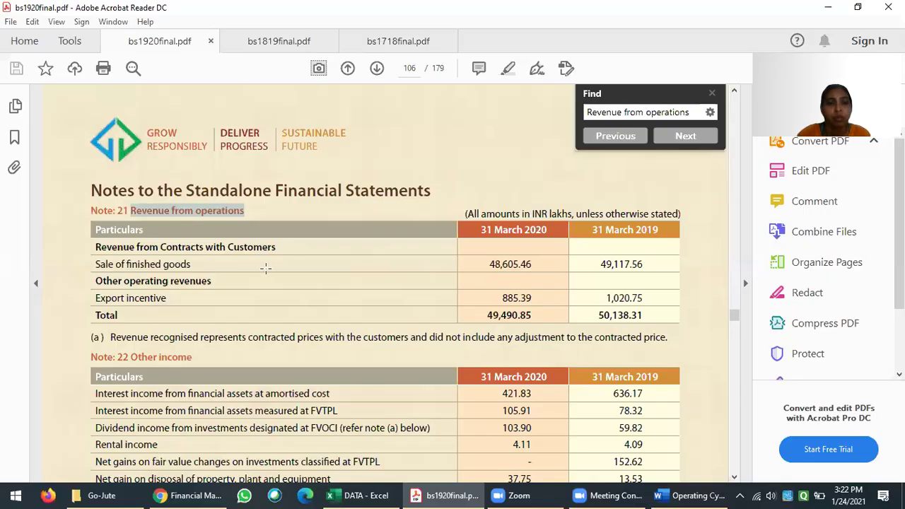
# Step: Go through Note 21's rows: sale of finished goods 48,605.46, export incentive 885.39, and totals
pyautogui.moveTo(93, 210); pyautogui.dragTo(131, 207)
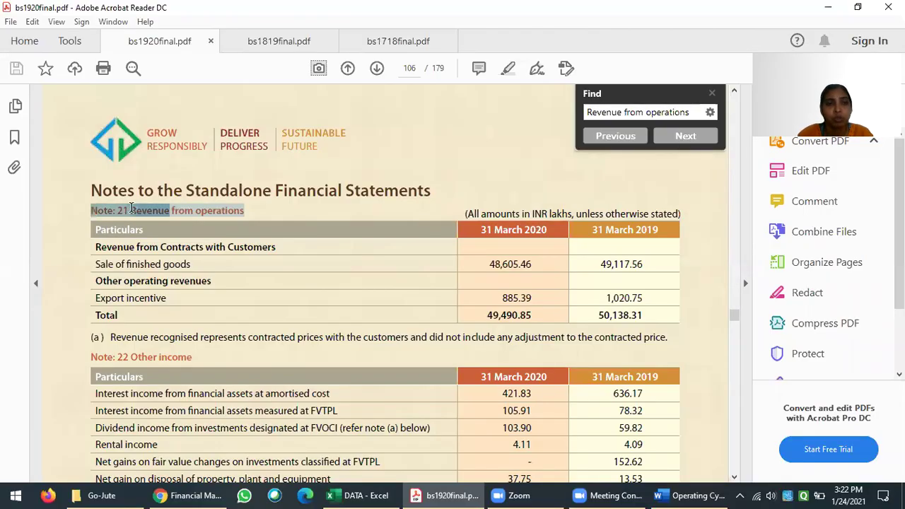
pyautogui.click(263, 212)
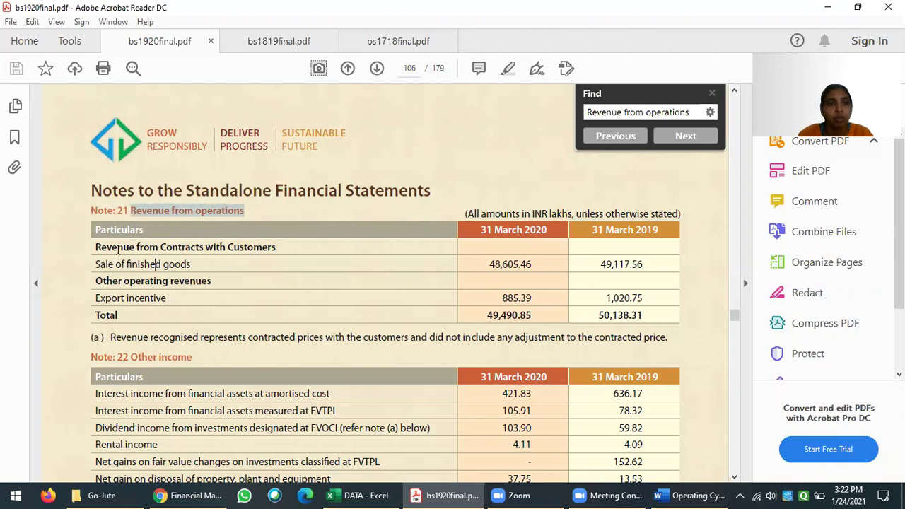
pyautogui.moveTo(95, 247); pyautogui.dragTo(277, 245)
pyautogui.moveTo(95, 263); pyautogui.dragTo(191, 264)
pyautogui.moveTo(96, 281); pyautogui.dragTo(211, 281)
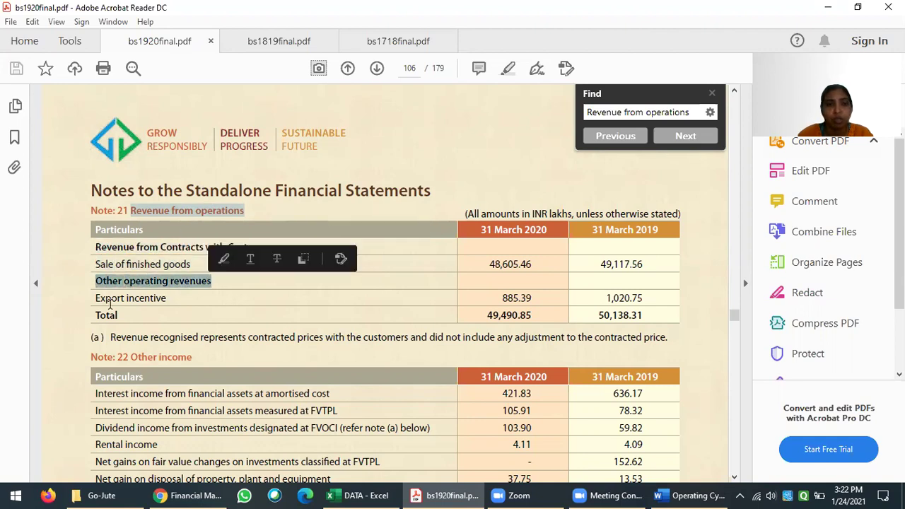
pyautogui.moveTo(95, 298); pyautogui.dragTo(157, 304)
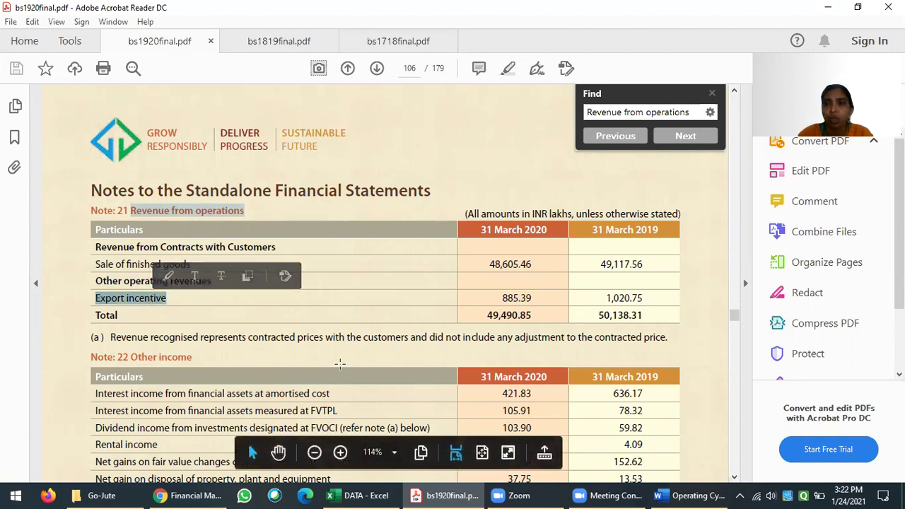
pyautogui.moveTo(474, 316); pyautogui.dragTo(643, 316)
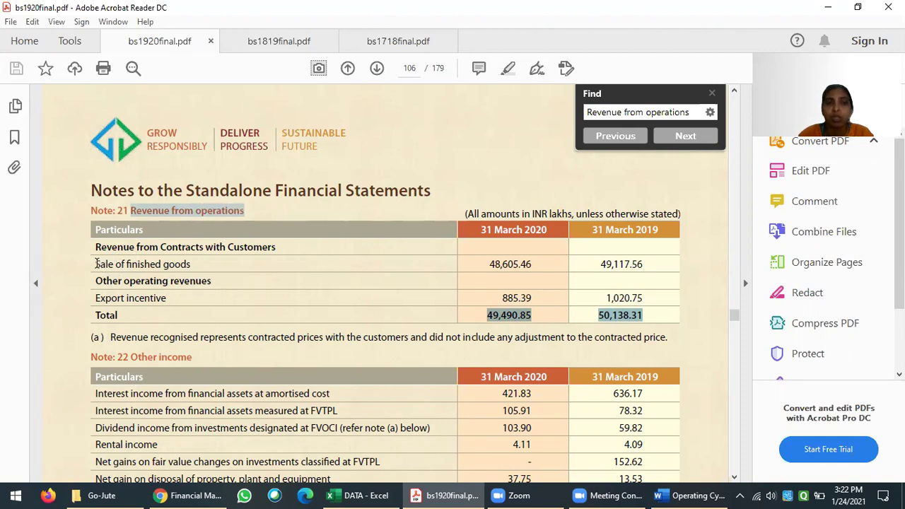
pyautogui.moveTo(97, 263); pyautogui.dragTo(208, 263)
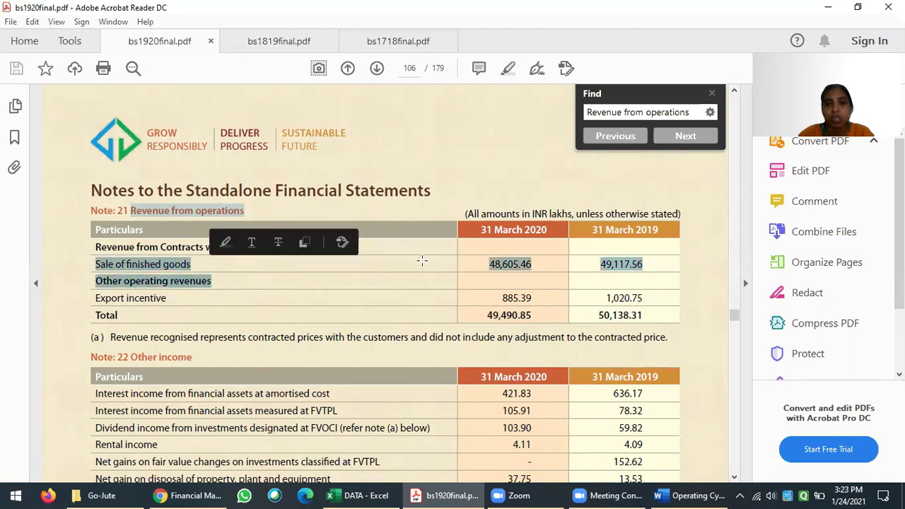
pyautogui.moveTo(97, 298); pyautogui.dragTo(165, 301)
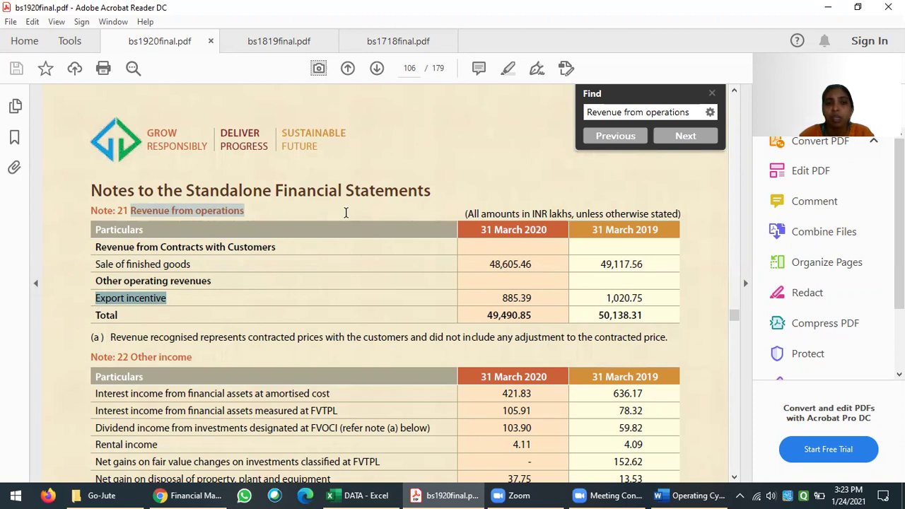
# Step: Cycle through the Excel workbook and Word notes, then come back to bs1920final.pdf
pyautogui.click(347, 494)
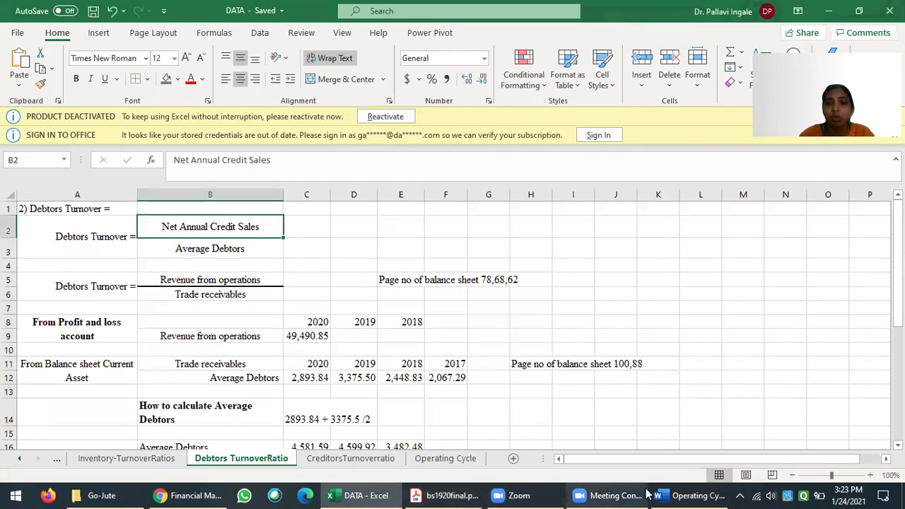
pyautogui.click(686, 495)
pyautogui.click(445, 493)
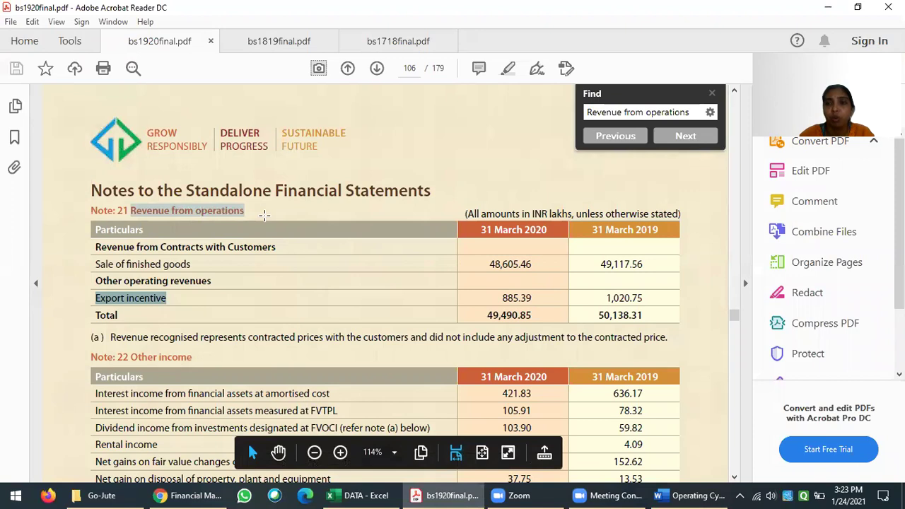
# Step: Return to page 79 and reselect the 49,490.85 revenue before going back to Excel
pyautogui.click(419, 63)
pyautogui.write('7')
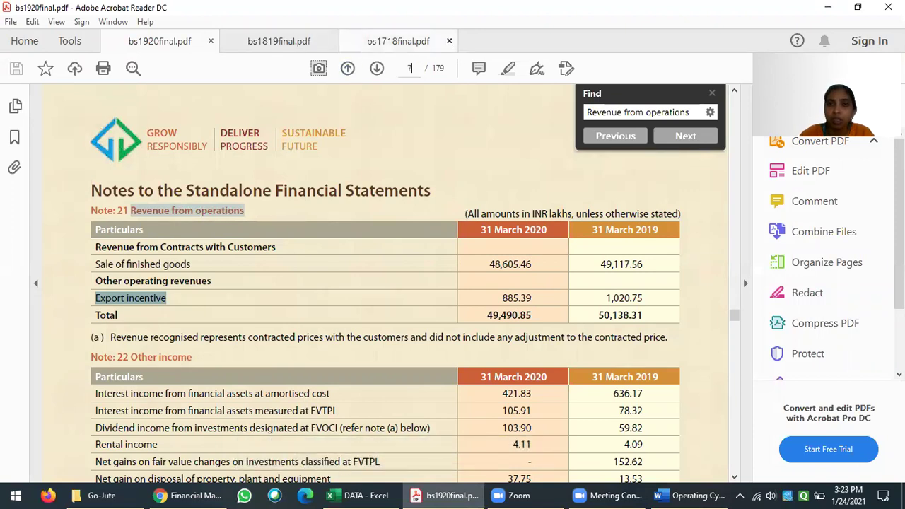
pyautogui.write('8')
pyautogui.press('Return')
pyautogui.scroll(-15, 453, 131)
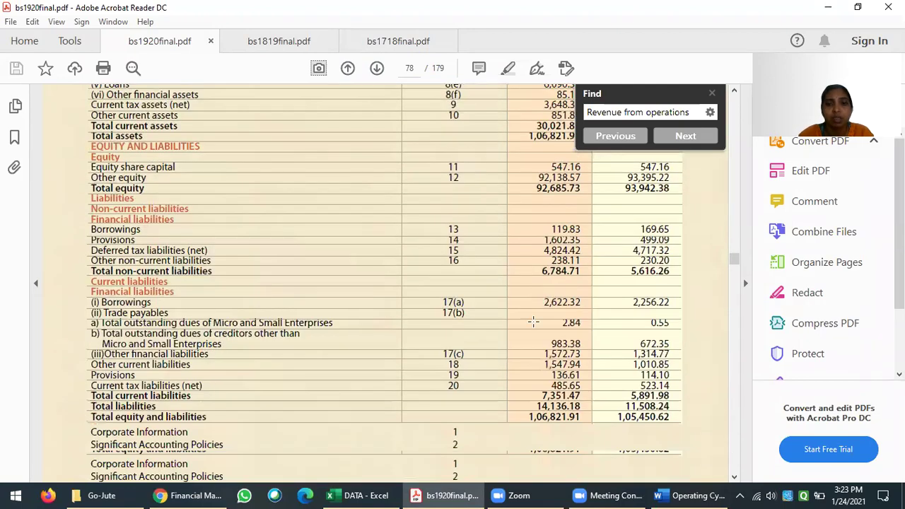
pyautogui.scroll(-3, 532, 327)
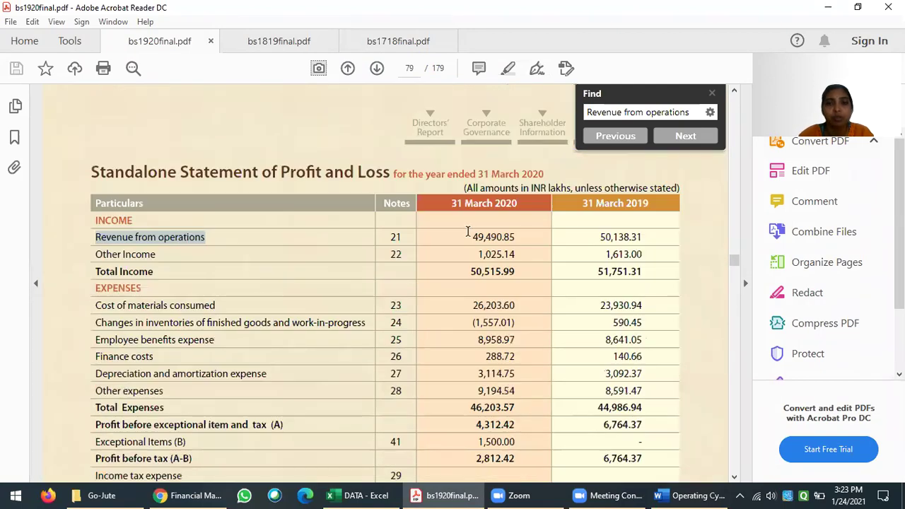
pyautogui.moveTo(469, 236); pyautogui.dragTo(517, 235)
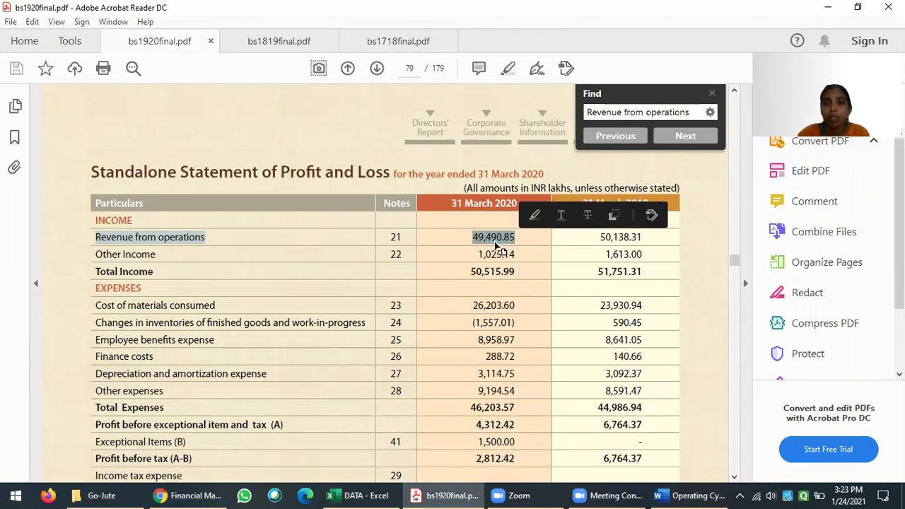
pyautogui.click(361, 495)
# Step: Copy the 2019 revenue 50,138.31 from the annual report into cell D9
pyautogui.click(315, 340)
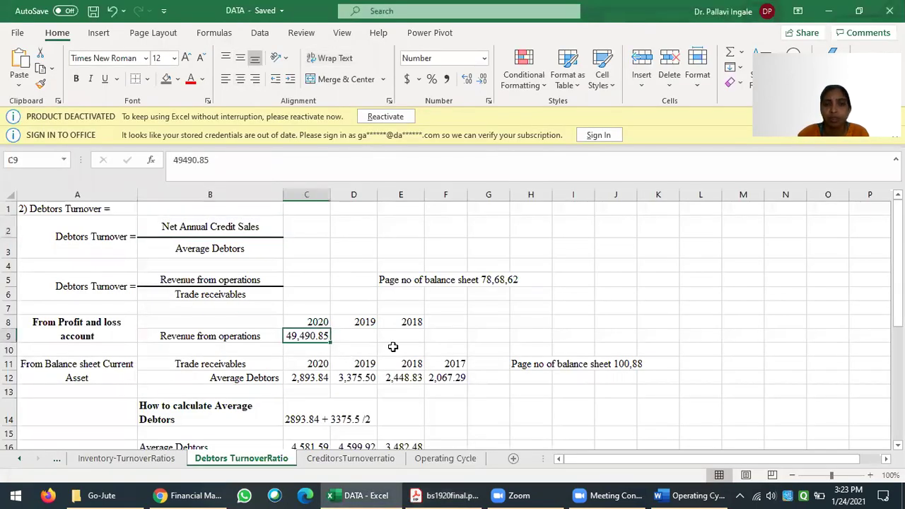
pyautogui.click(352, 337)
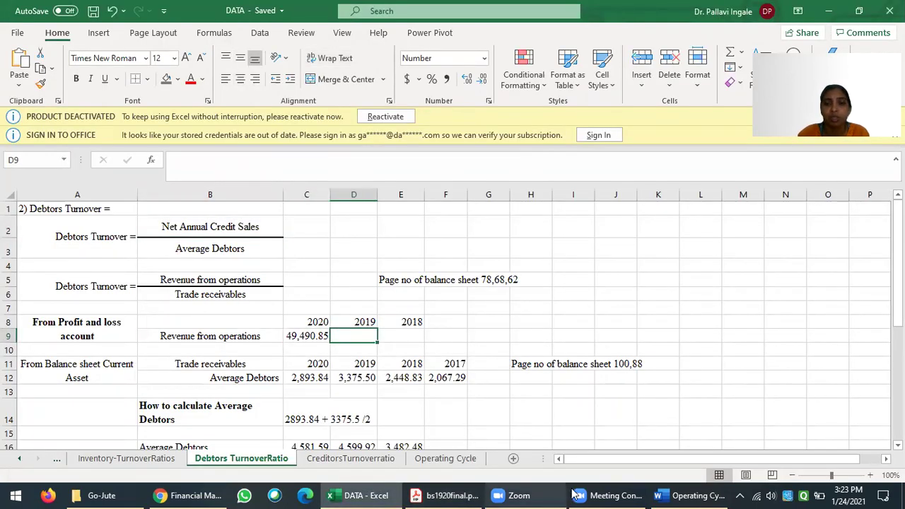
pyautogui.click(446, 496)
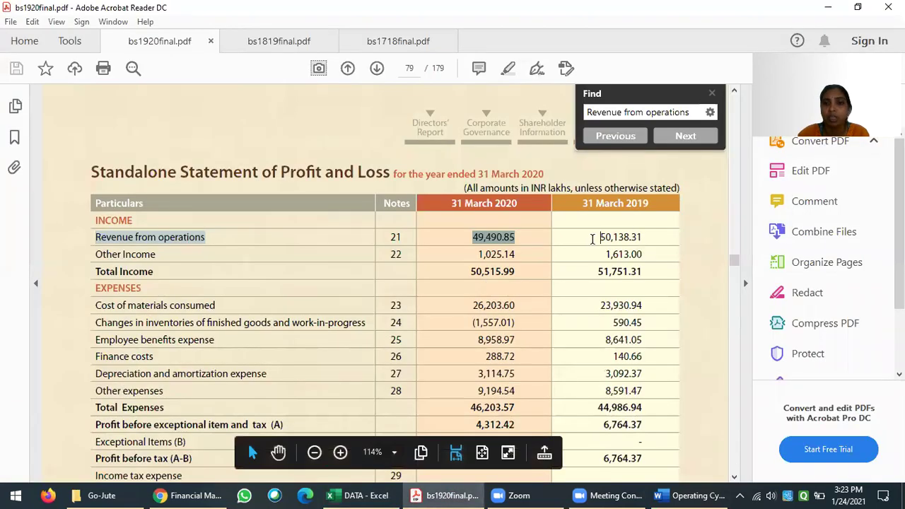
pyautogui.moveTo(590, 239); pyautogui.dragTo(647, 237)
pyautogui.hotkey('ctrl', 'c')
pyautogui.click(357, 495)
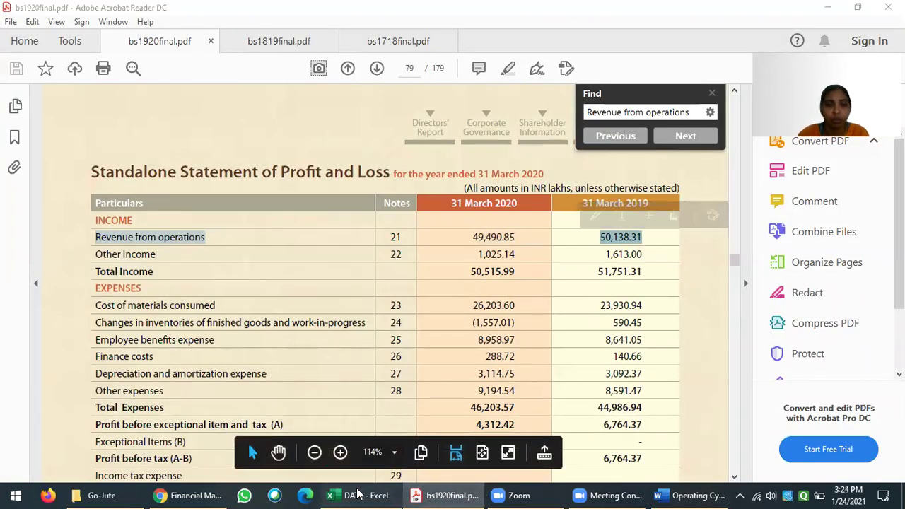
pyautogui.hotkey('ctrl', 'v')
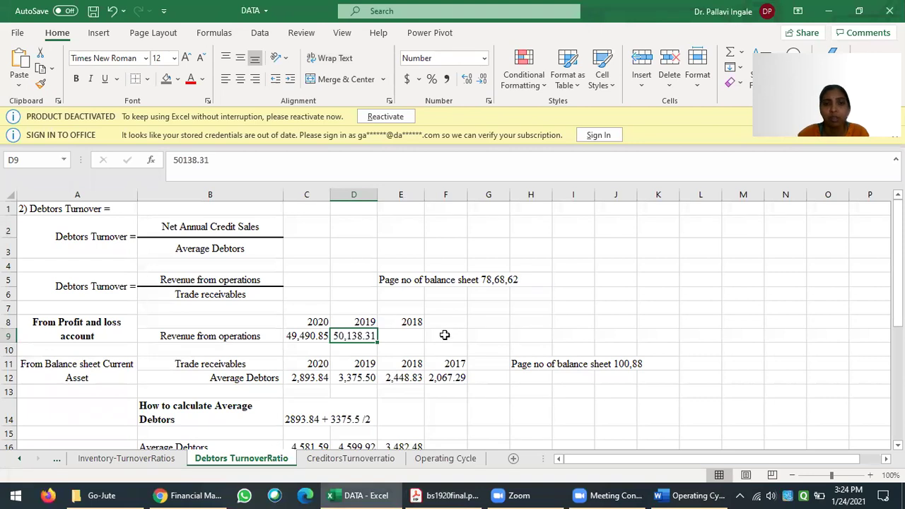
# Step: Select E9 and open the bs1819final.pdf report for the 2018 figure
pyautogui.click(416, 336)
pyautogui.click(447, 495)
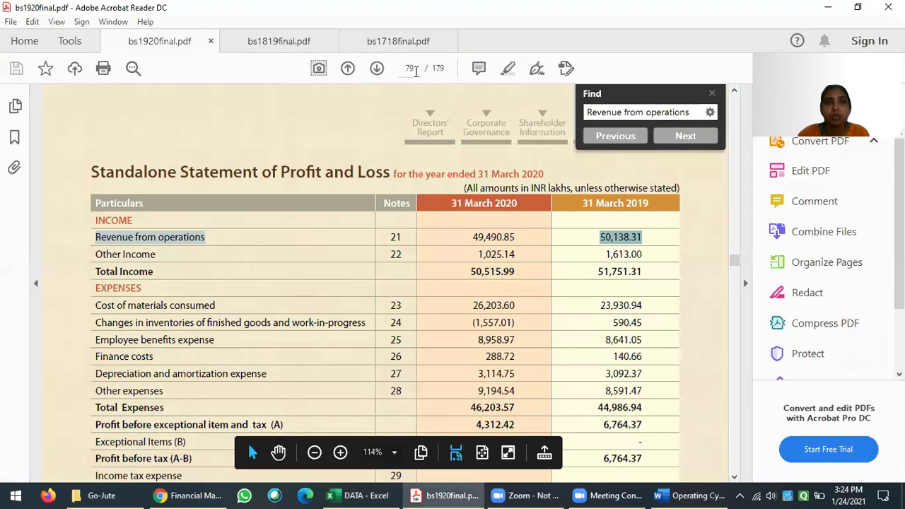
pyautogui.click(307, 41)
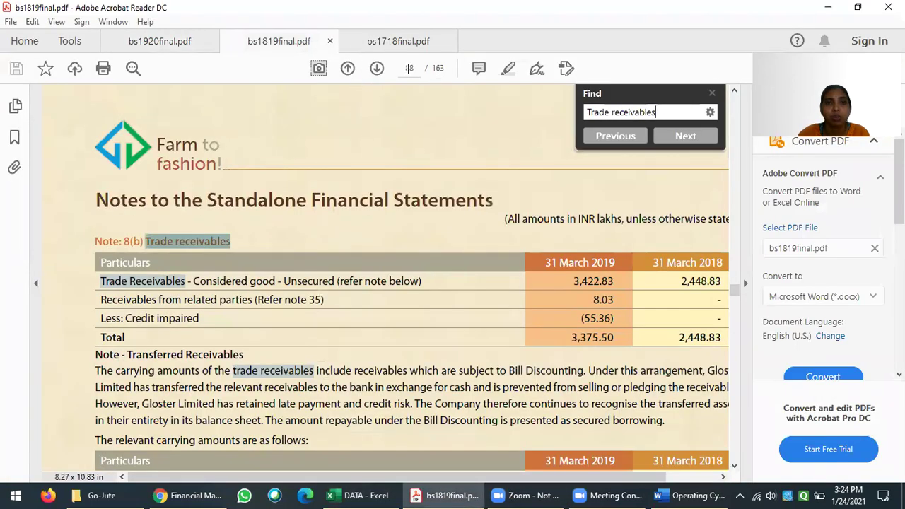
# Step: Go to page 68 of bs1819final.pdf and bring the 31 March 2018 column into view
pyautogui.click(409, 67)
pyautogui.write('68')
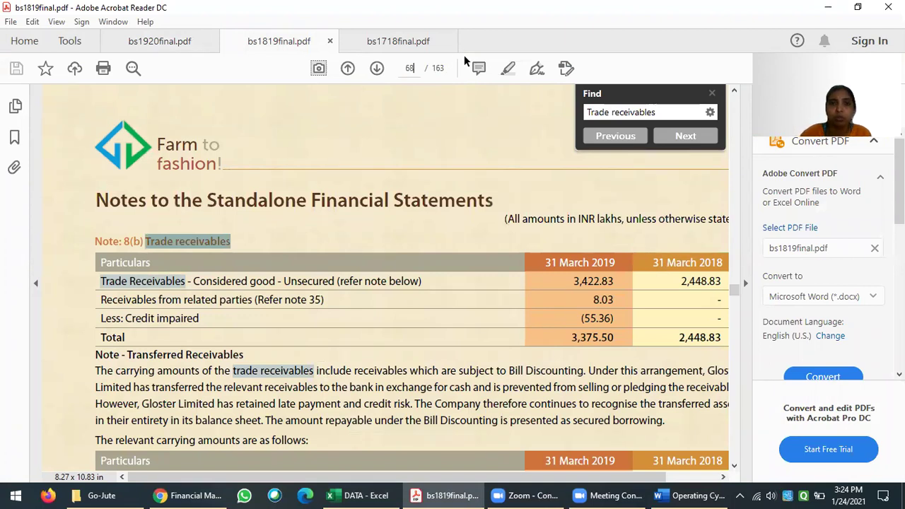
pyautogui.press('Return')
pyautogui.scroll(-1, 391, 268)
pyautogui.scroll(-3, 391, 267)
pyautogui.scroll(-20, 457, 278)
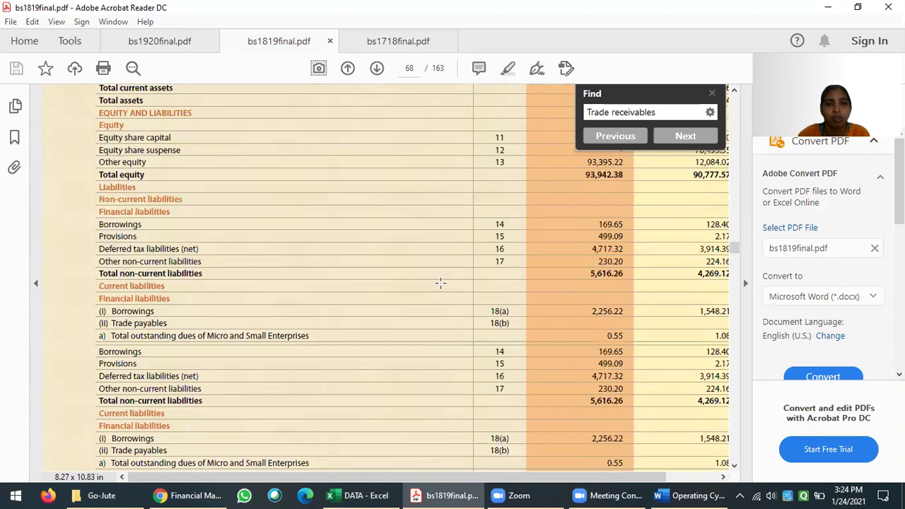
pyautogui.scroll(-4, 442, 279)
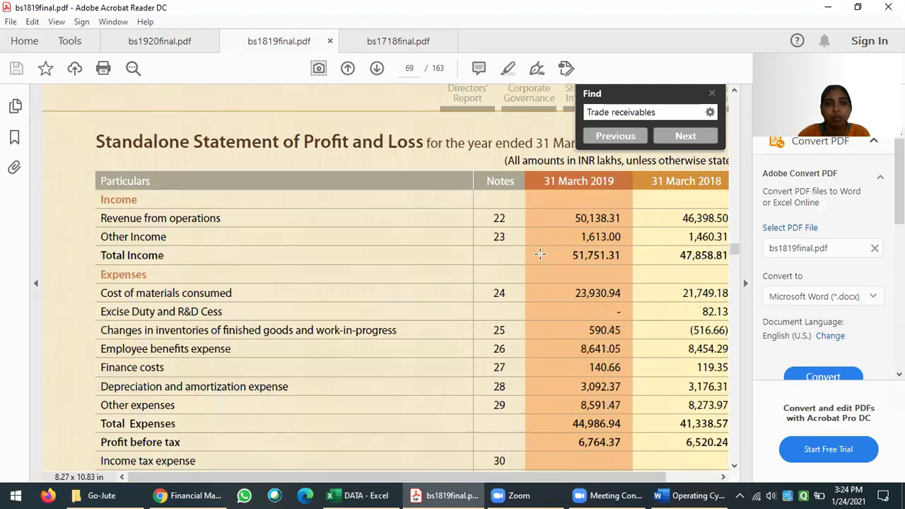
pyautogui.click(660, 215)
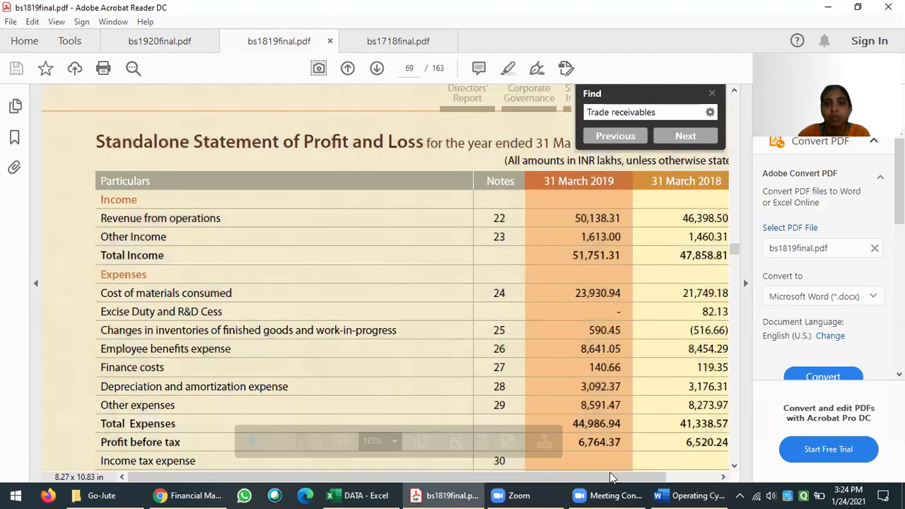
pyautogui.click(701, 478)
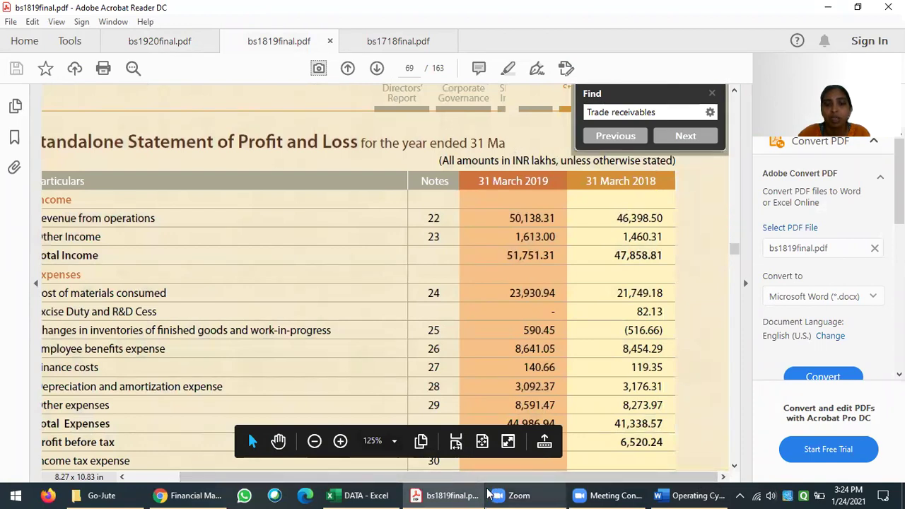
# Step: Paste the 2018 revenue 46,398.50 into E9 and select the revenue figures C9:E9
pyautogui.moveTo(614, 218); pyautogui.dragTo(665, 221)
pyautogui.hotkey('ctrl', 'c')
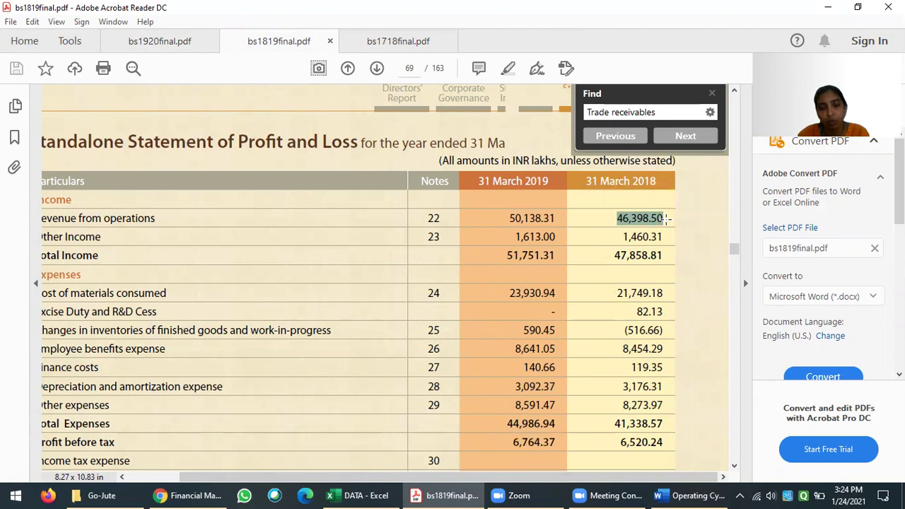
pyautogui.click(361, 495)
pyautogui.hotkey('ctrl', 'v')
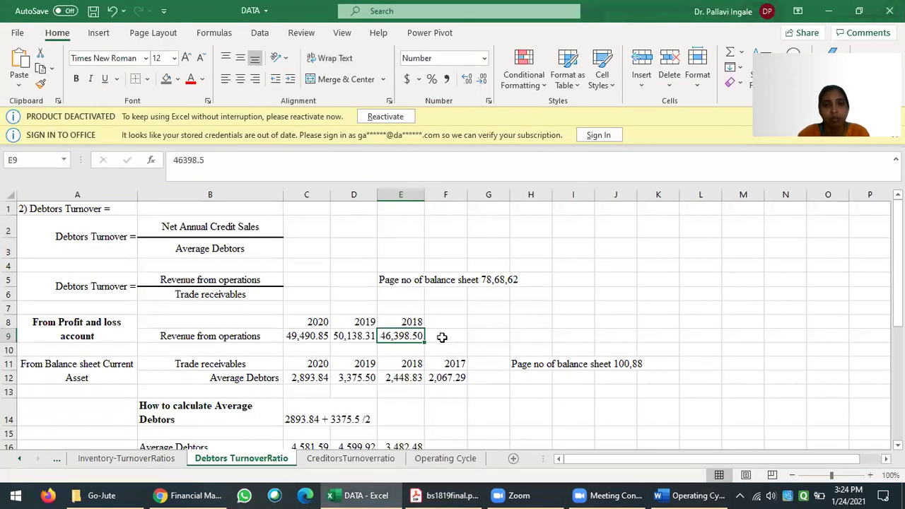
pyautogui.click(411, 404)
pyautogui.moveTo(295, 335); pyautogui.dragTo(410, 337)
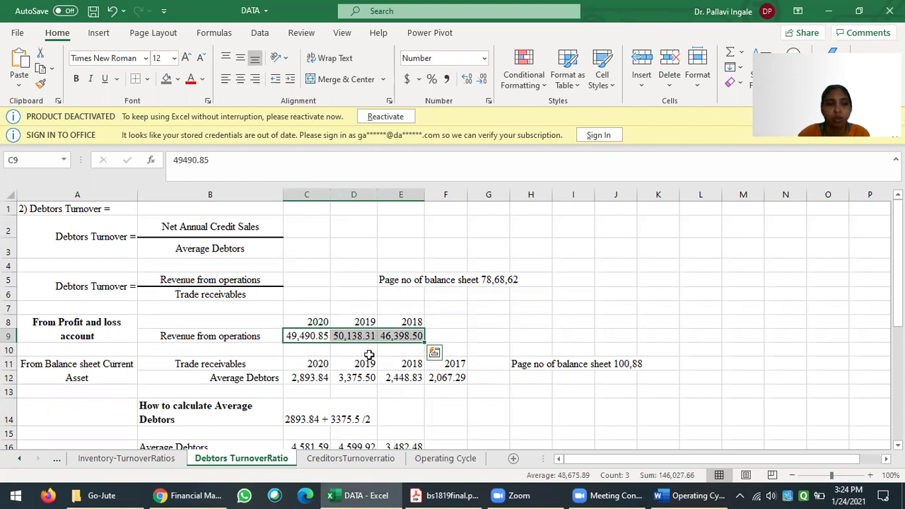
# Step: Fill the Revenue from operations label in B9 gold
pyautogui.click(195, 224)
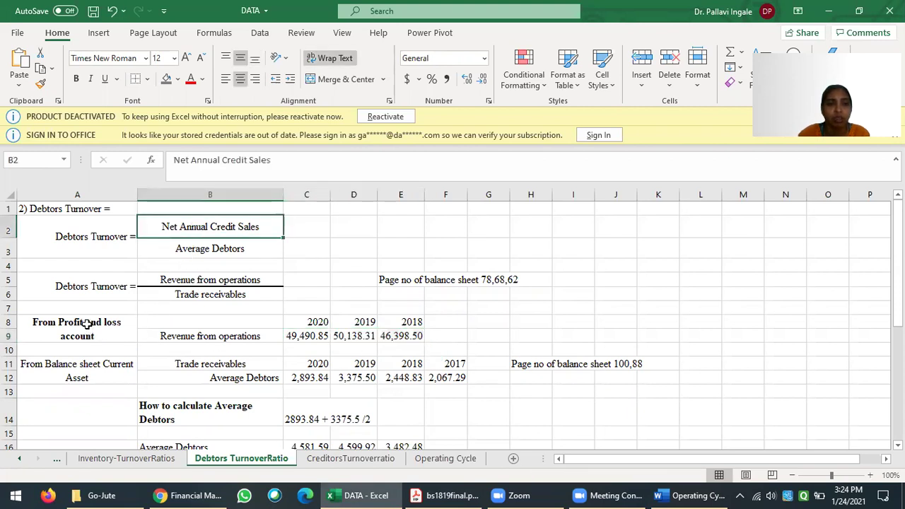
pyautogui.moveTo(105, 325); pyautogui.dragTo(411, 321)
pyautogui.click(256, 415)
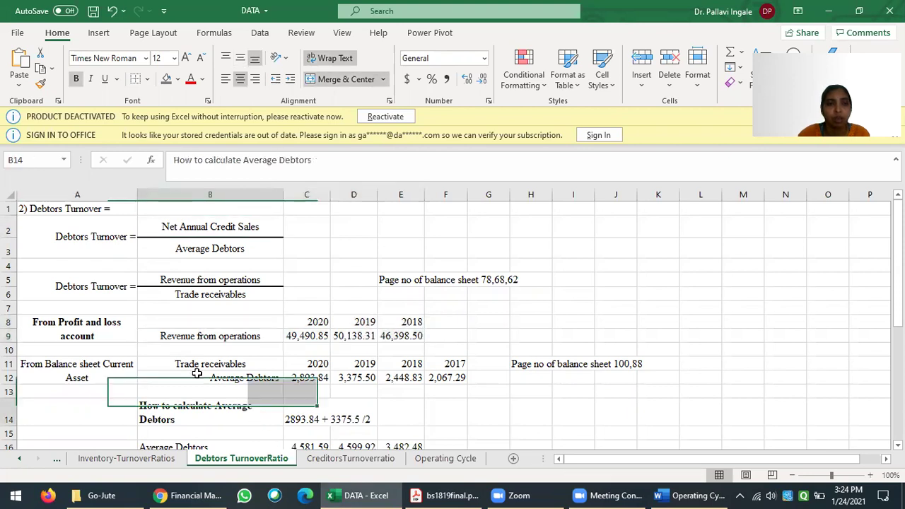
pyautogui.click(125, 322)
pyautogui.click(206, 337)
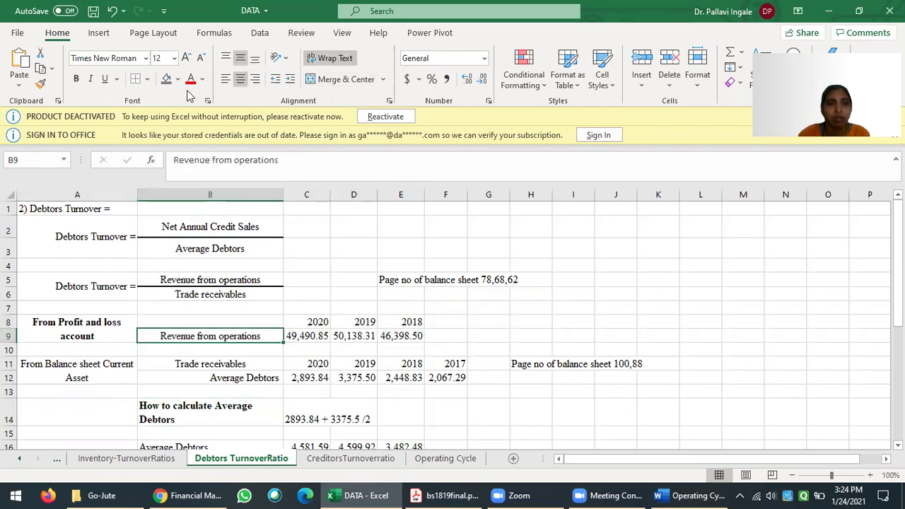
pyautogui.click(168, 79)
pyautogui.click(178, 79)
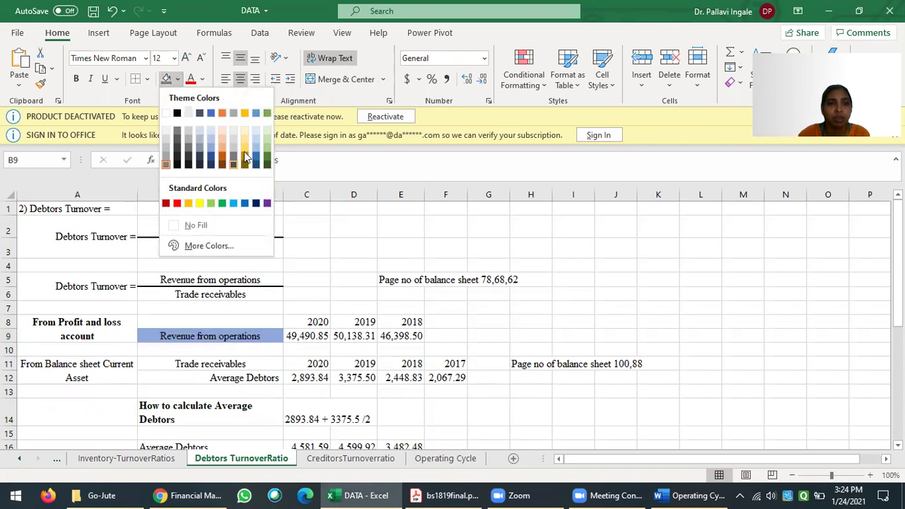
pyautogui.click(187, 202)
# Step: Shade the 2020–2018 year headings grey and the Net Annual Credit Sales cell gold
pyautogui.click(219, 364)
pyautogui.moveTo(318, 322); pyautogui.dragTo(412, 322)
pyautogui.click(178, 79)
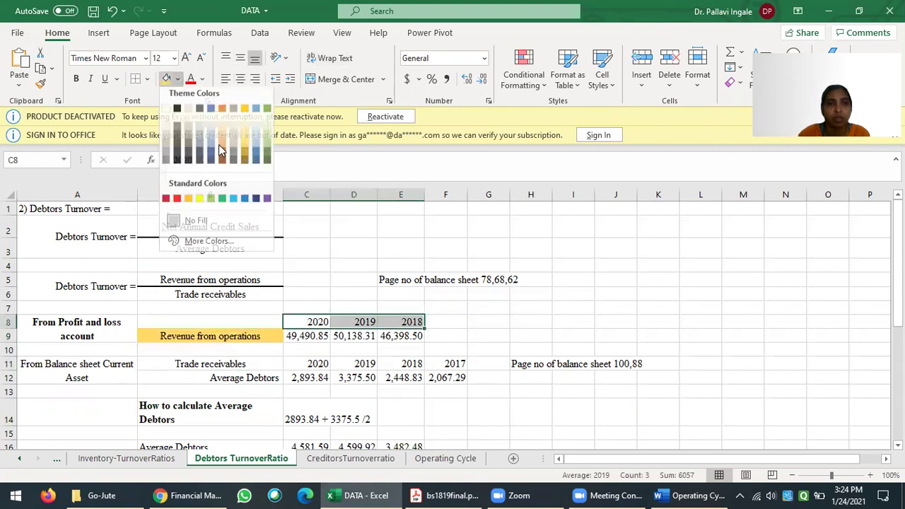
pyautogui.click(167, 154)
pyautogui.click(297, 380)
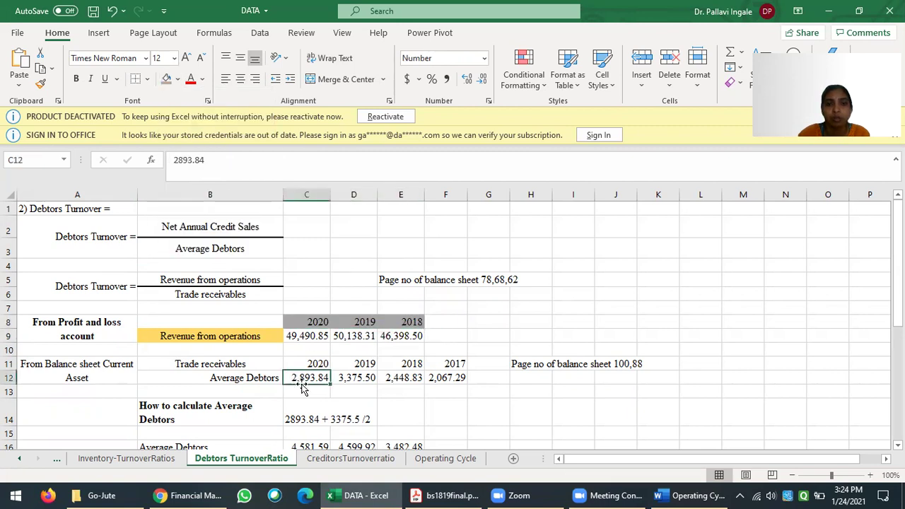
pyautogui.click(215, 228)
pyautogui.click(178, 79)
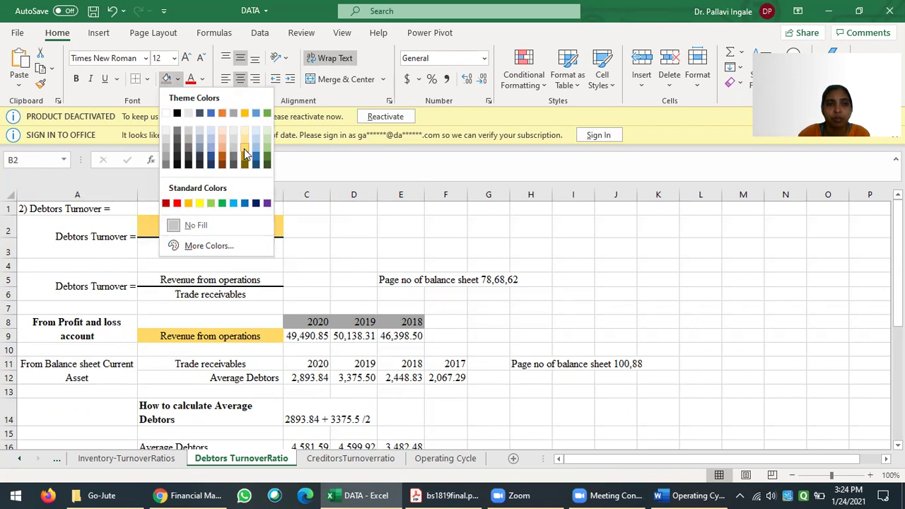
pyautogui.click(244, 154)
# Step: Look over the Average Debtors and From Balance sheet / Profit and loss labels
pyautogui.click(212, 378)
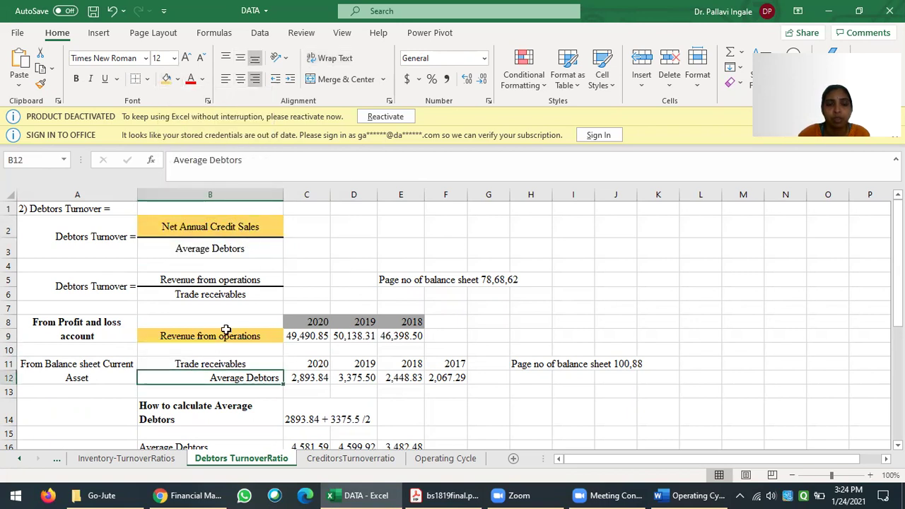
pyautogui.click(230, 248)
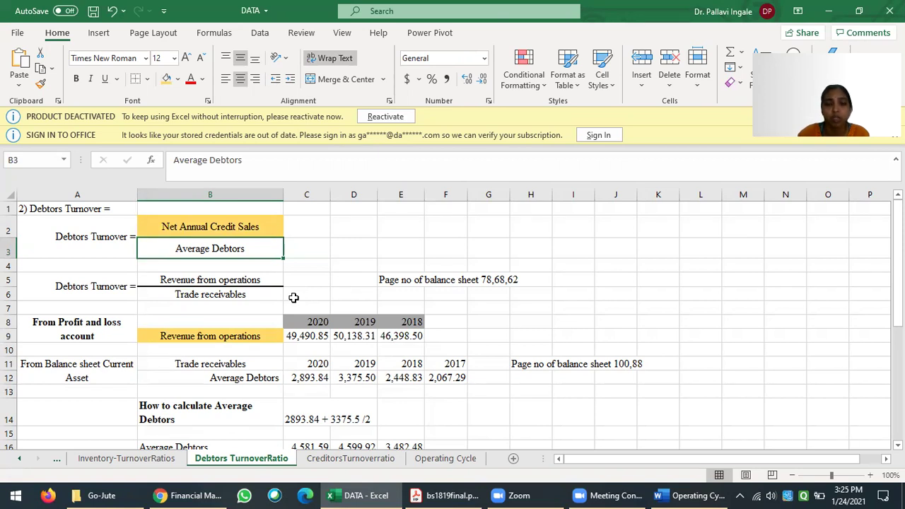
pyautogui.click(93, 373)
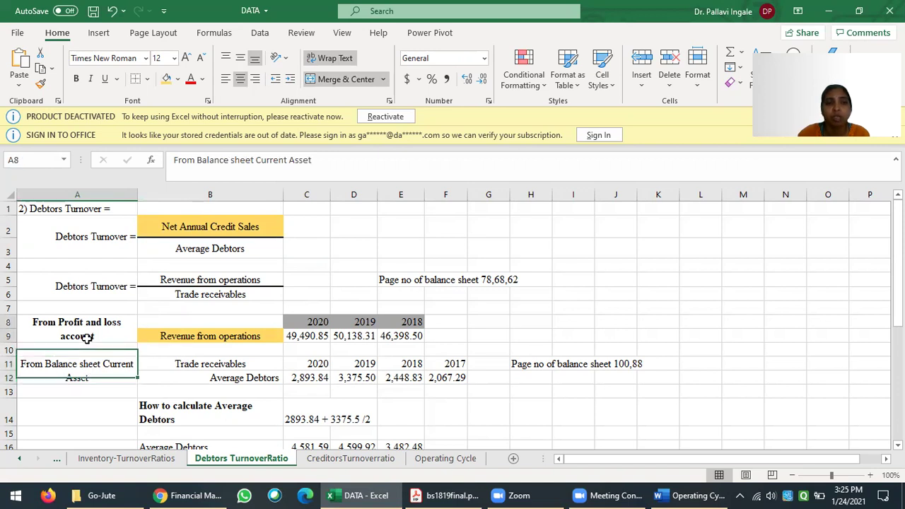
pyautogui.click(87, 339)
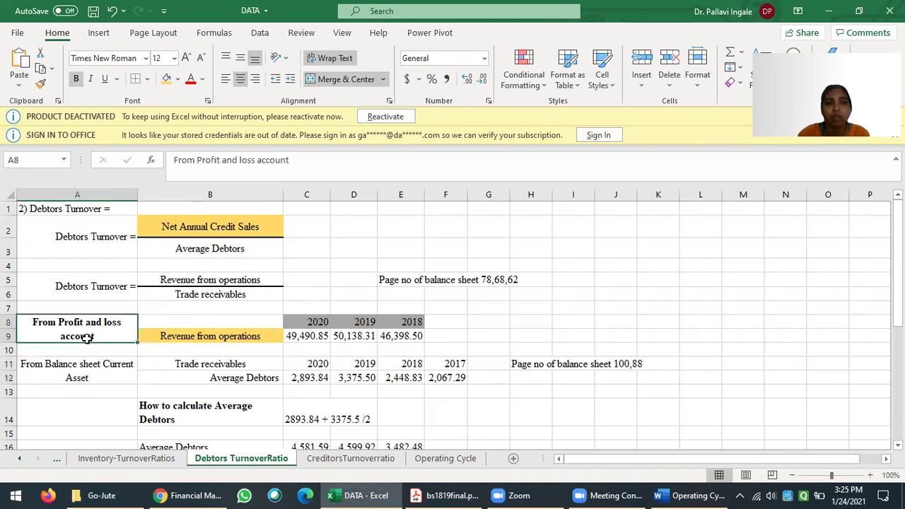
pyautogui.click(91, 377)
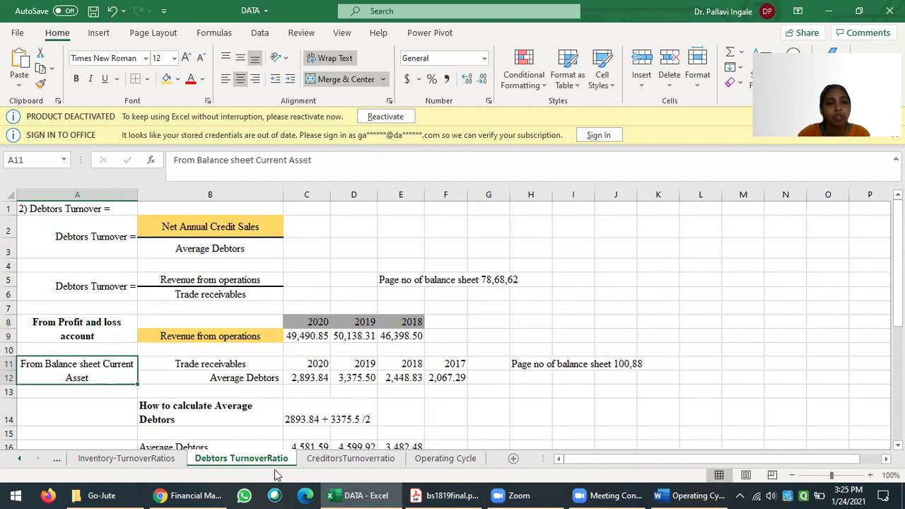
# Step: Bring up bs1920final.pdf and scroll up to the balance sheet's Current assets section
pyautogui.click(427, 495)
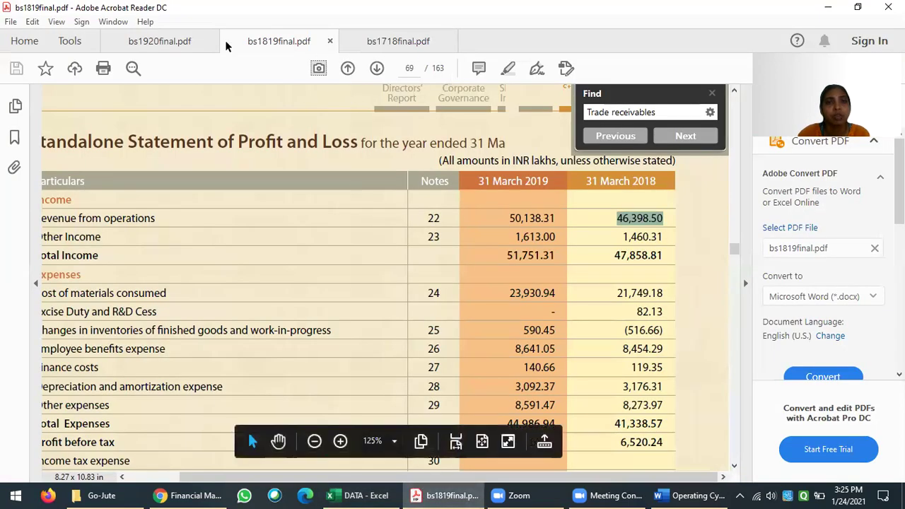
pyautogui.moveTo(226, 40); pyautogui.dragTo(188, 40)
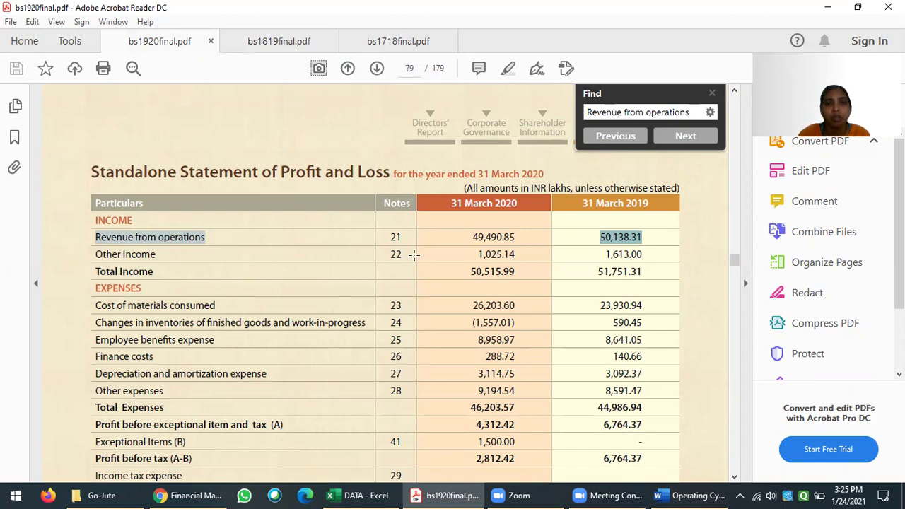
pyautogui.scroll(10, 414, 255)
pyautogui.scroll(5, 352, 265)
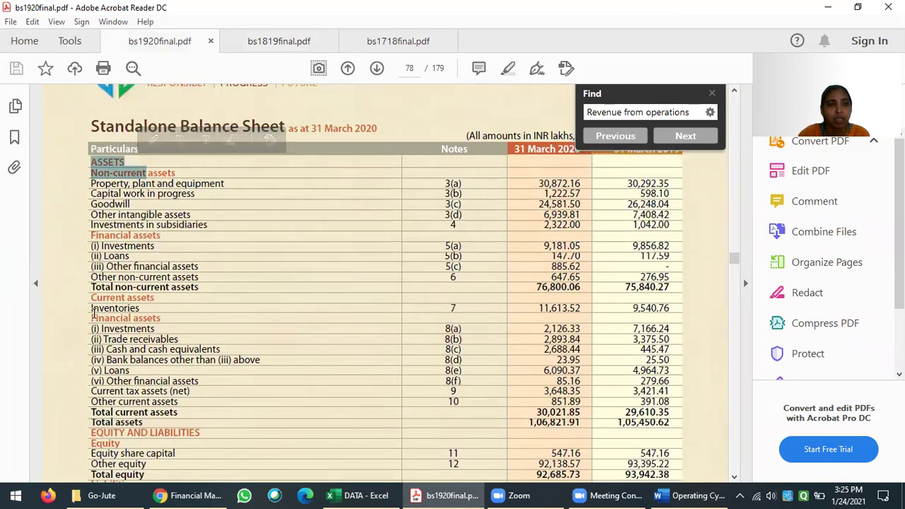
pyautogui.tripleClick(128, 303)
pyautogui.click(131, 359)
# Step: Select trade receivables 2,893.84 for 2020, check C12 in Excel, then select 3,375.50 for 2019
pyautogui.moveTo(105, 339); pyautogui.dragTo(464, 341)
pyautogui.click(546, 348)
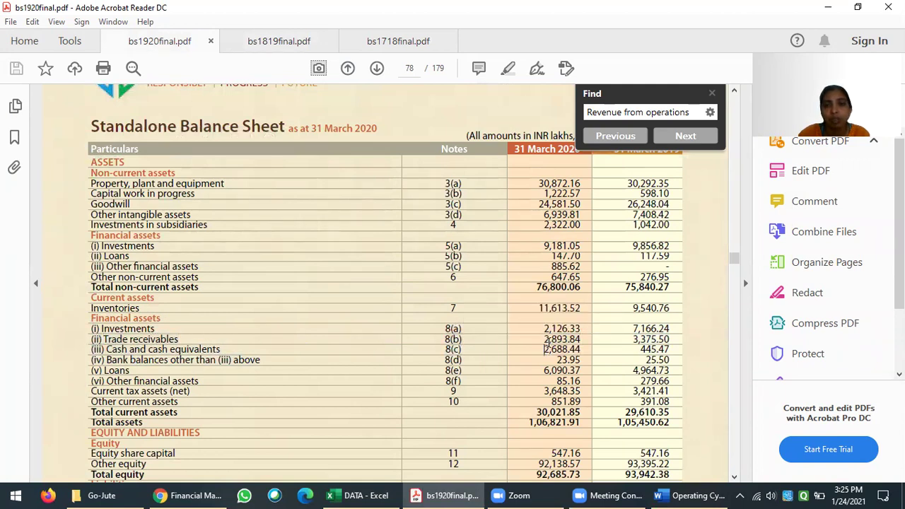
pyautogui.moveTo(545, 341); pyautogui.dragTo(580, 341)
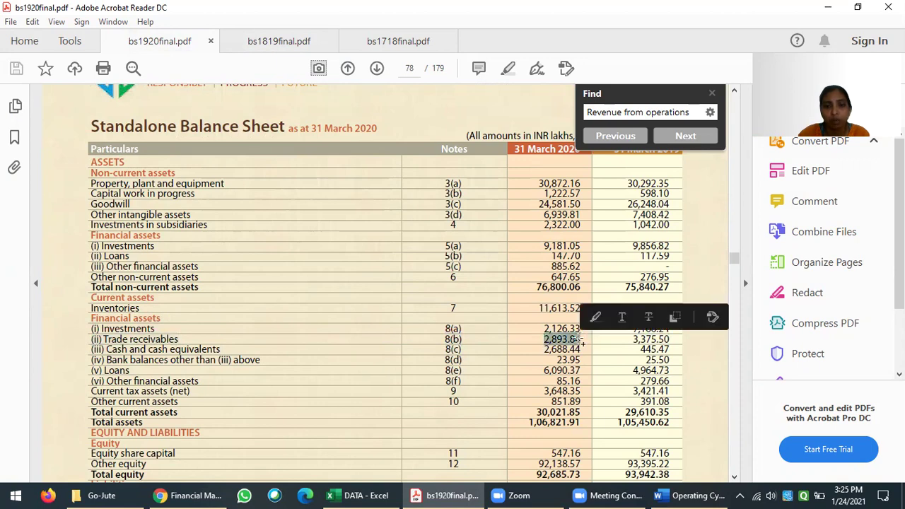
pyautogui.click(361, 495)
pyautogui.click(318, 379)
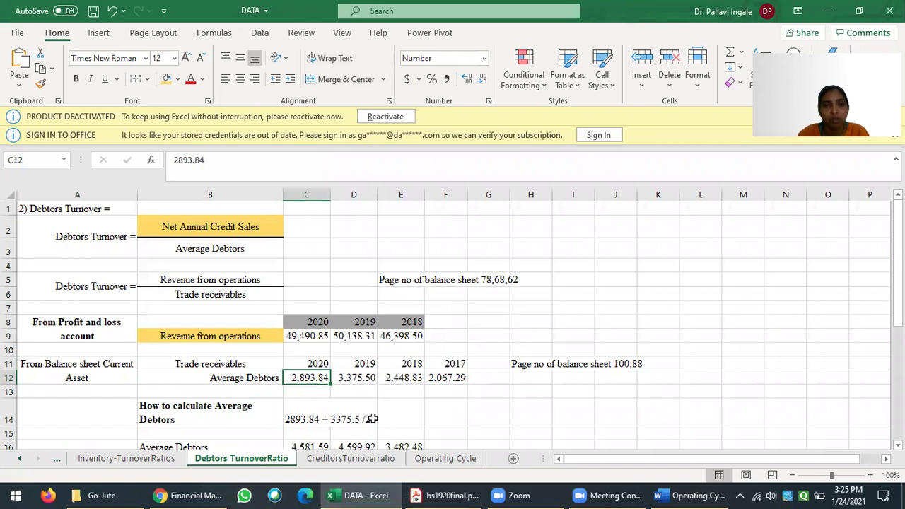
pyautogui.click(447, 495)
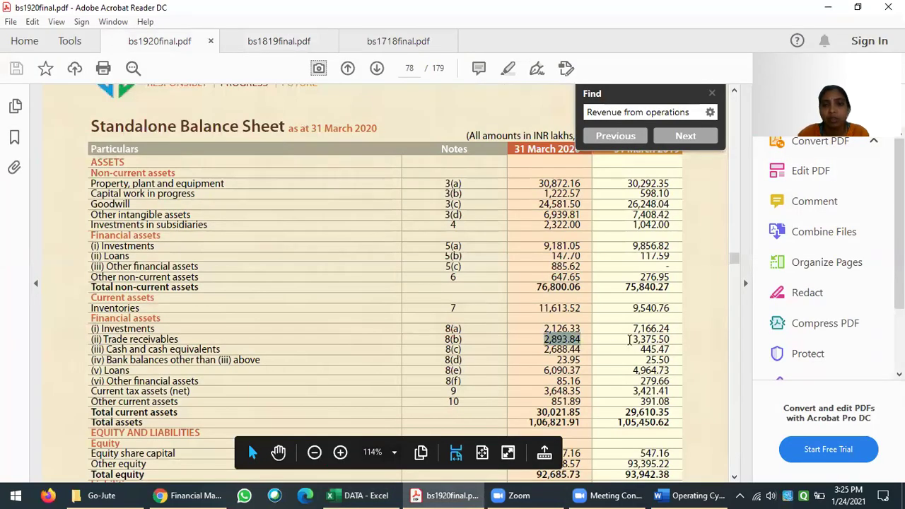
pyautogui.moveTo(632, 340); pyautogui.dragTo(669, 339)
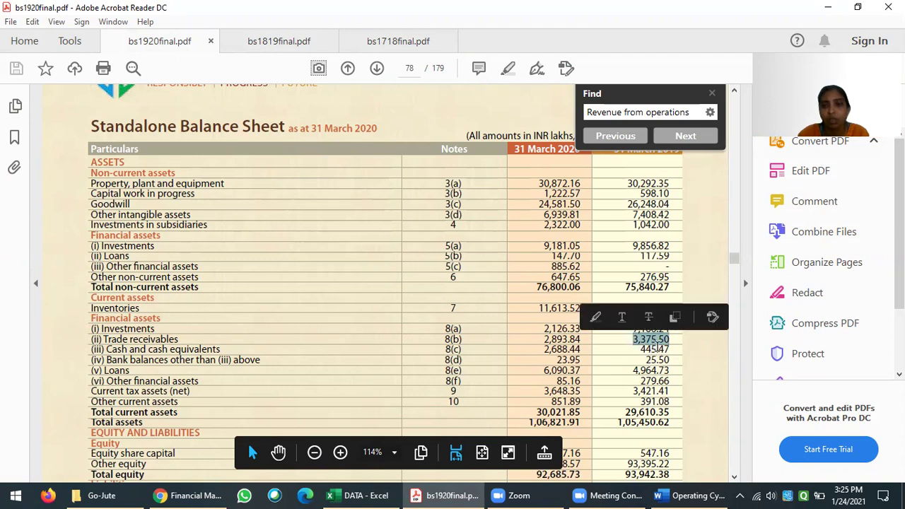
# Step: Confirm Excel cell D12 holds 3,375.50, then bring bs1920final.pdf back to the front
pyautogui.click(362, 495)
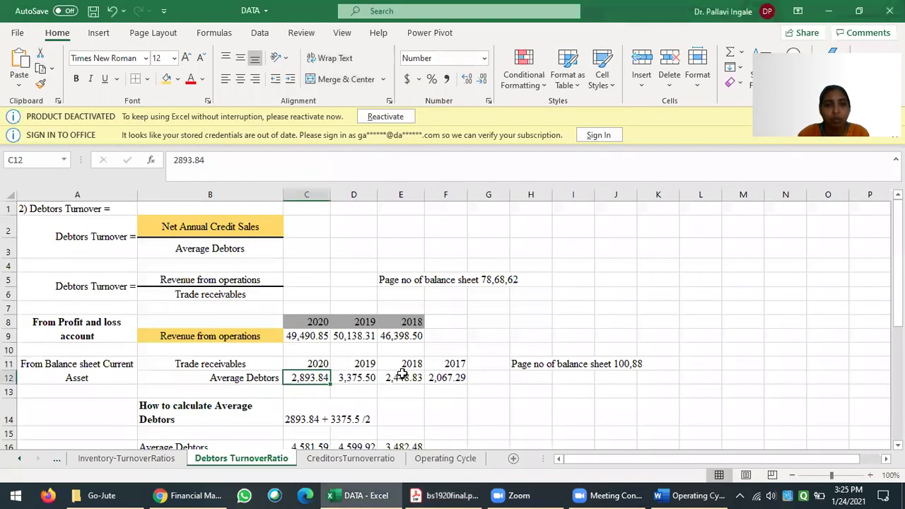
pyautogui.click(362, 374)
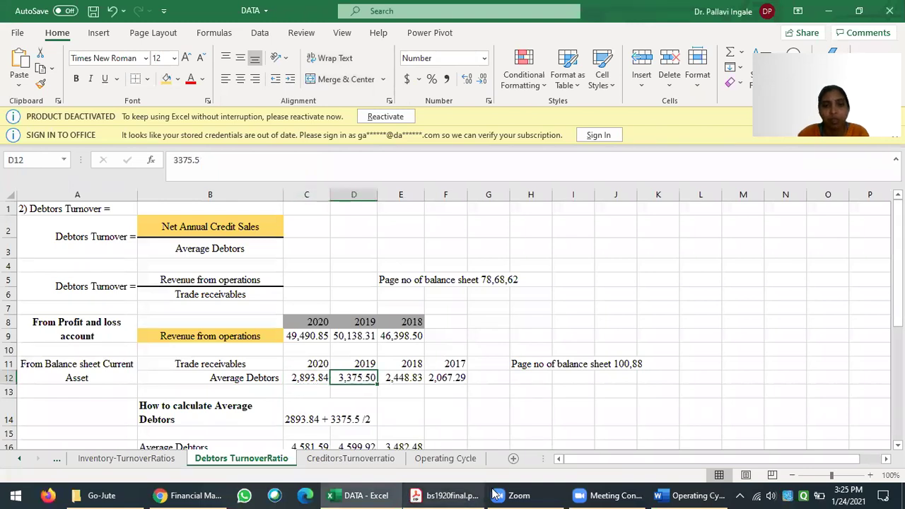
pyautogui.moveTo(456, 495)
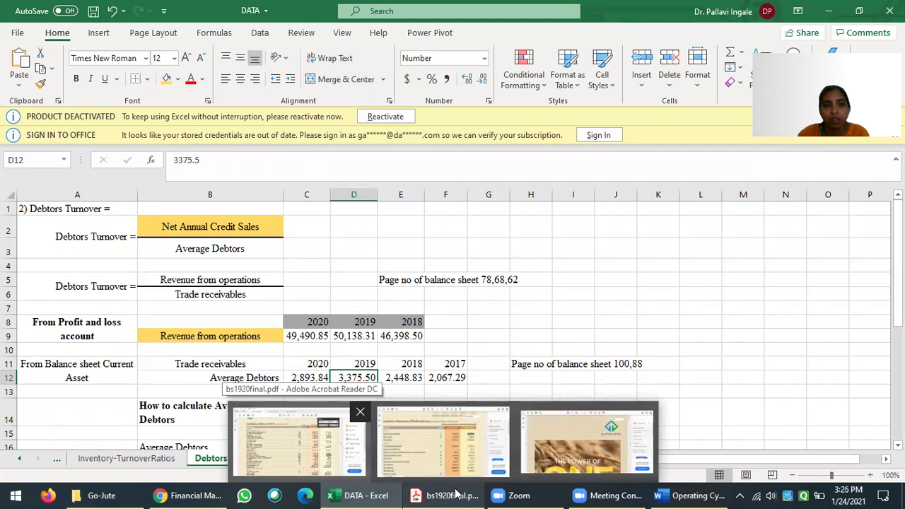
pyautogui.click(375, 495)
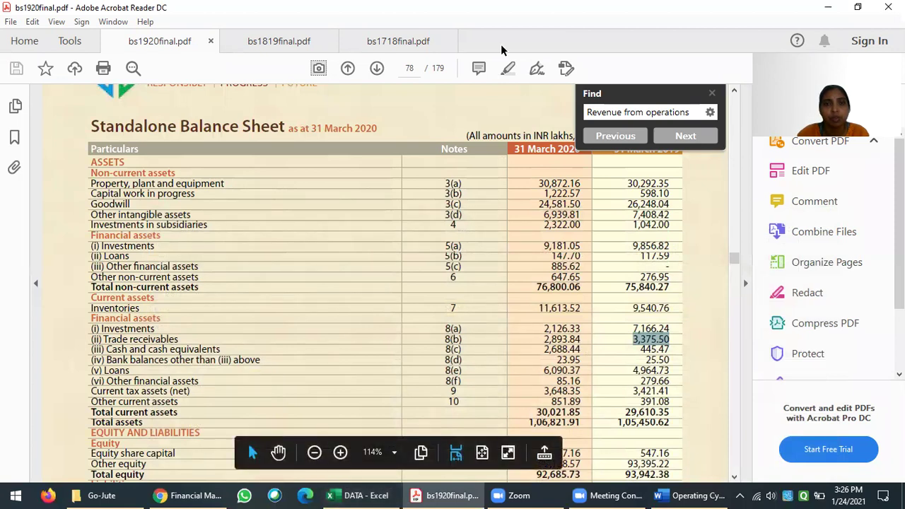
# Step: Open bs1819final.pdf and scroll to the page 68 balance sheet
pyautogui.click(287, 43)
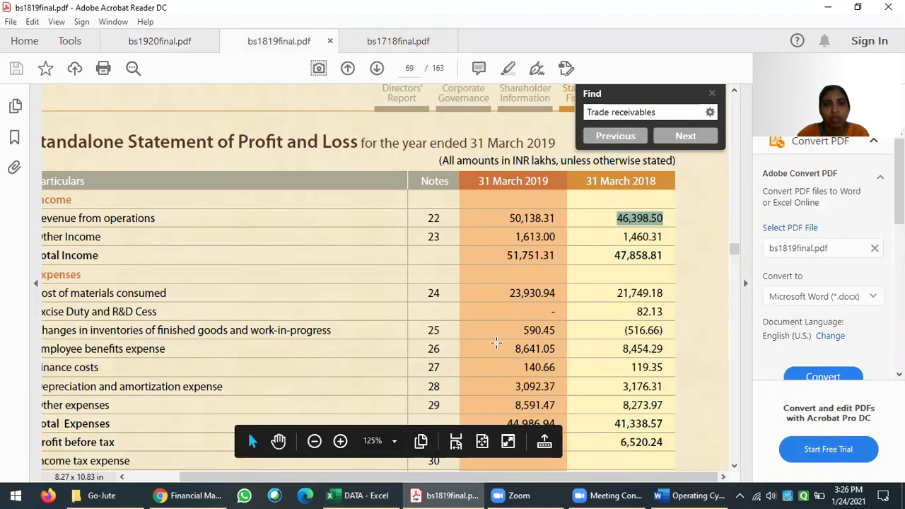
pyautogui.scroll(10, 524, 346)
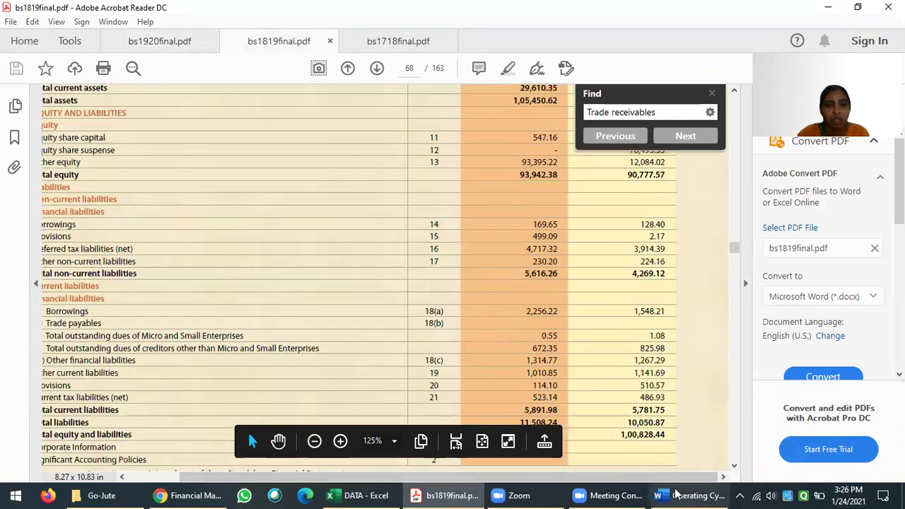
pyautogui.moveTo(583, 479); pyautogui.dragTo(539, 481)
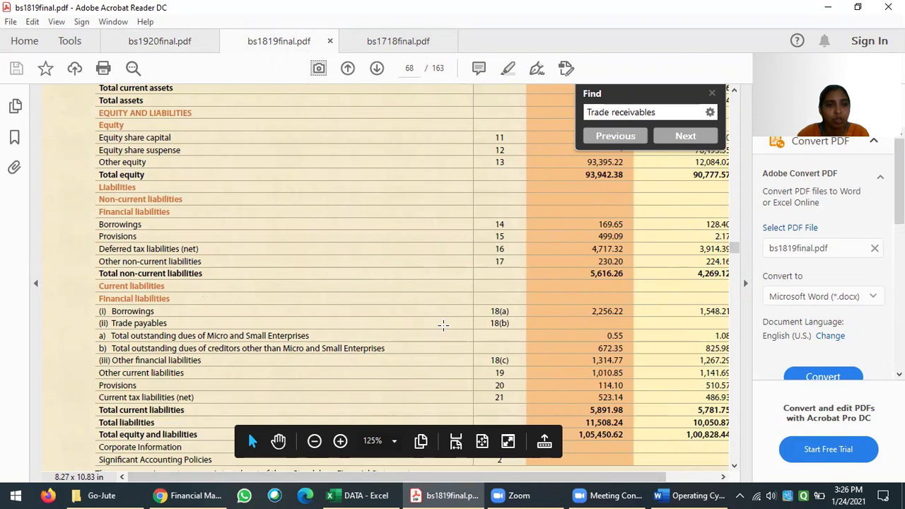
pyautogui.scroll(5, 610, 344)
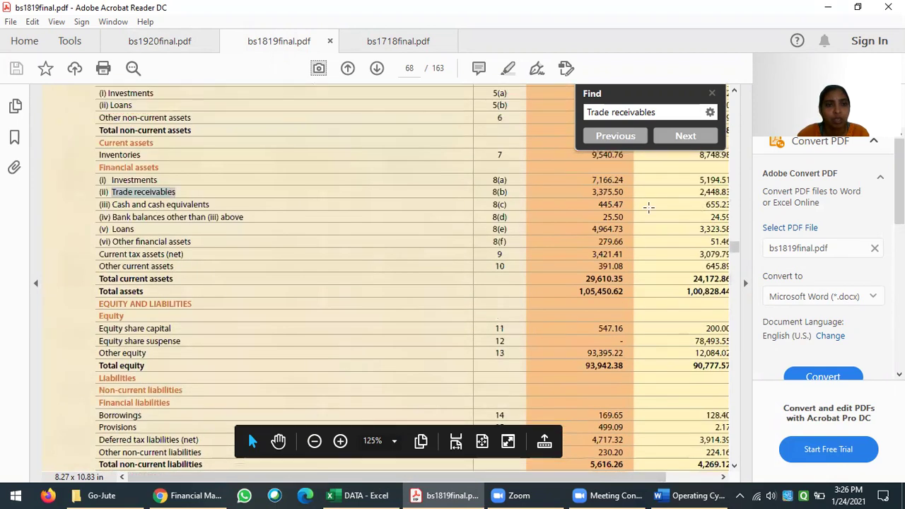
pyautogui.click(609, 206)
pyautogui.scroll(7, 607, 268)
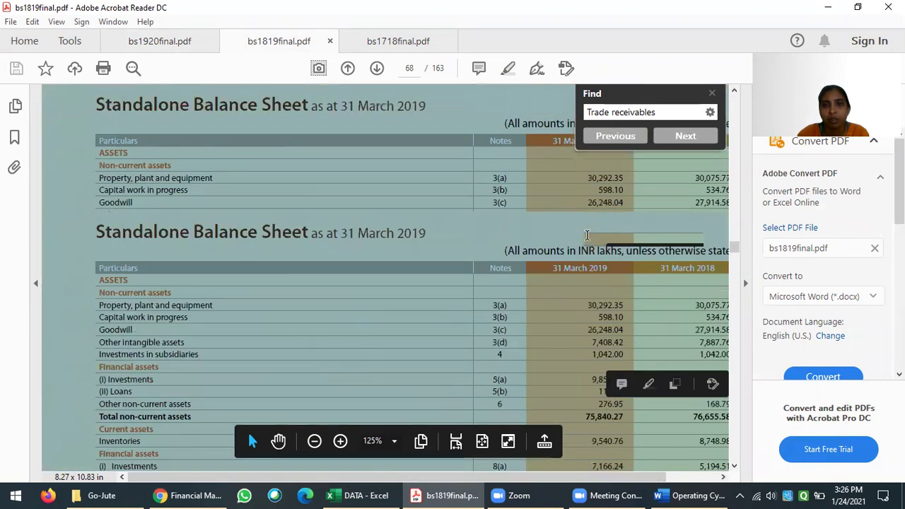
pyautogui.click(663, 315)
pyautogui.scroll(-6, 672, 311)
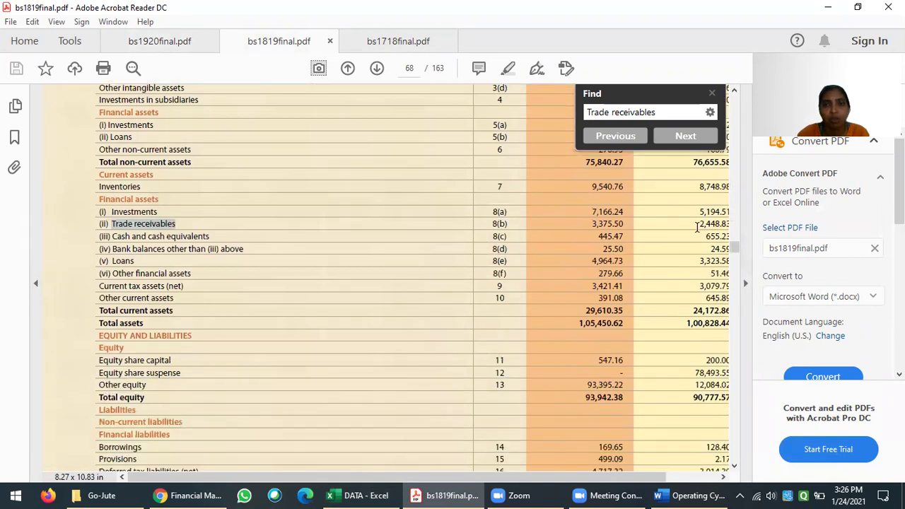
# Step: Select the 2018 Trade receivables figure 2,448.83 and compare it with Excel cell E12
pyautogui.moveTo(701, 224); pyautogui.dragTo(739, 227)
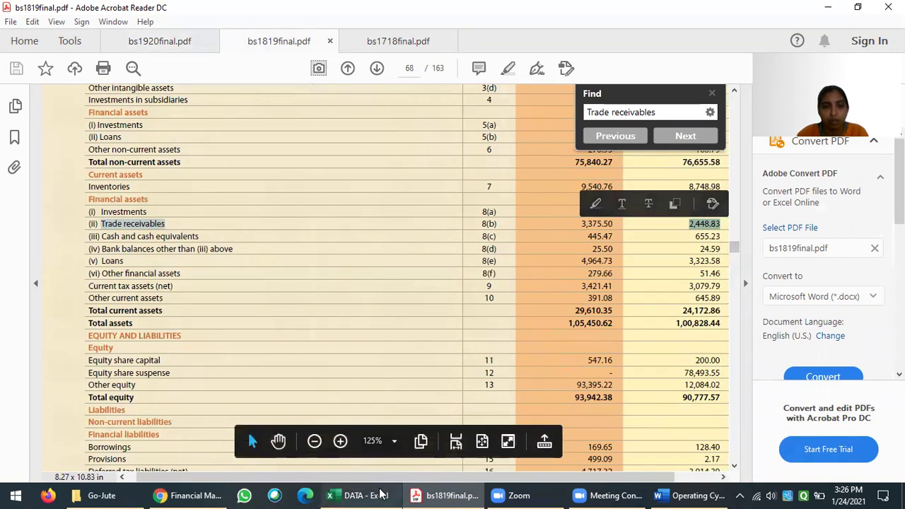
pyautogui.hotkey('alt', 'Tab')
pyautogui.click(421, 378)
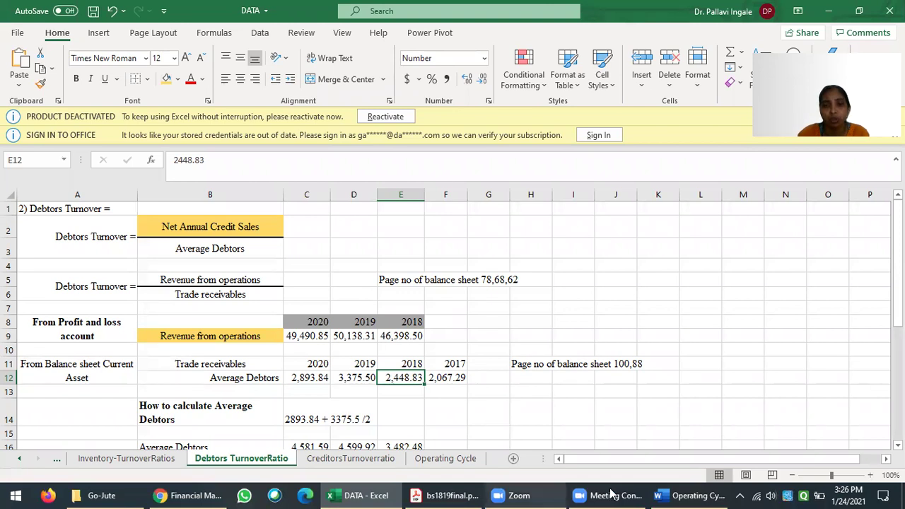
# Step: Verify E12 reads 2,448.83 and switch Acrobat Reader to the bs1718final.pdf report
pyautogui.moveTo(447, 493)
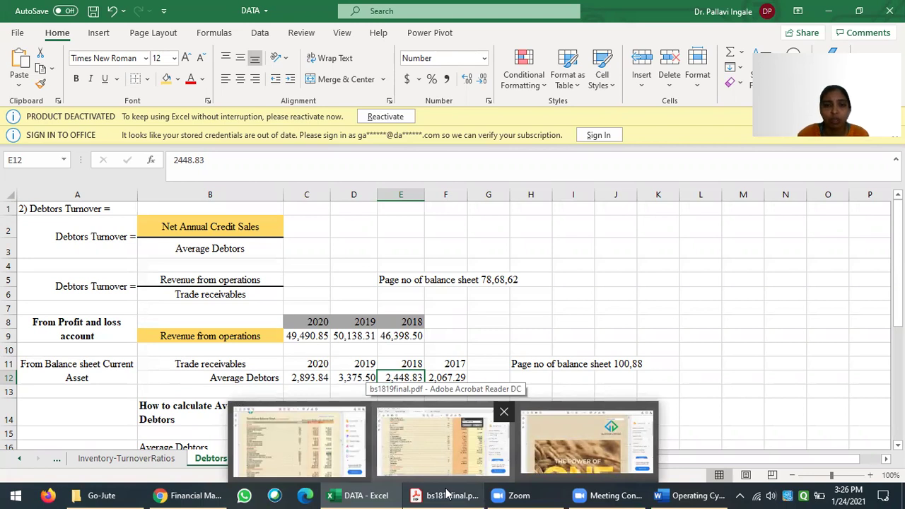
pyautogui.click(446, 494)
pyautogui.click(418, 44)
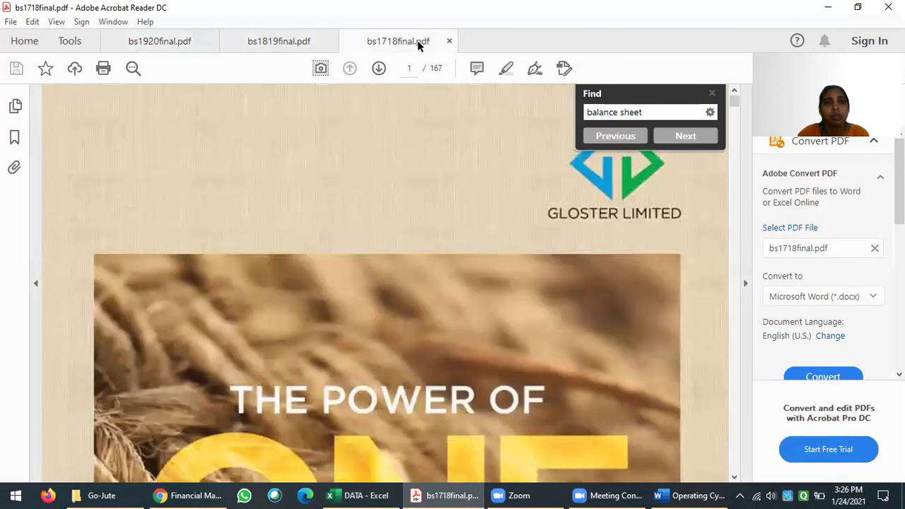
pyautogui.click(359, 495)
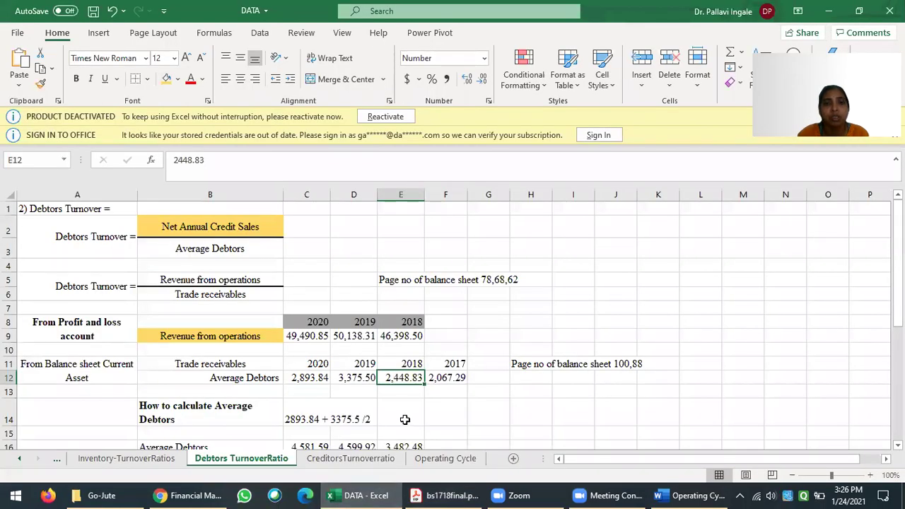
pyautogui.click(448, 495)
pyautogui.click(413, 69)
# Step: Go to page 62 of bs1718final.pdf and select the 2017 Trade receivables figure 2,067.29
pyautogui.write('62')
pyautogui.press('Return')
pyautogui.scroll(-5, 349, 276)
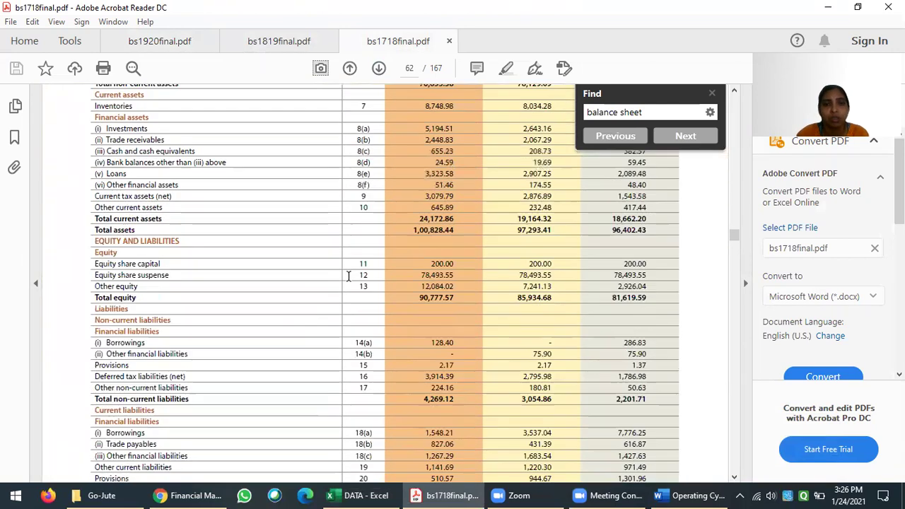
pyautogui.scroll(1, 413, 283)
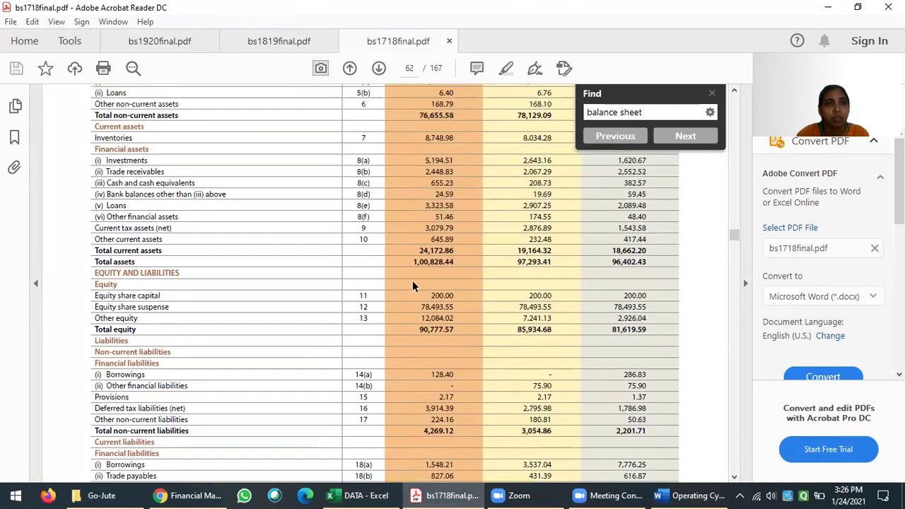
pyautogui.scroll(4, 424, 212)
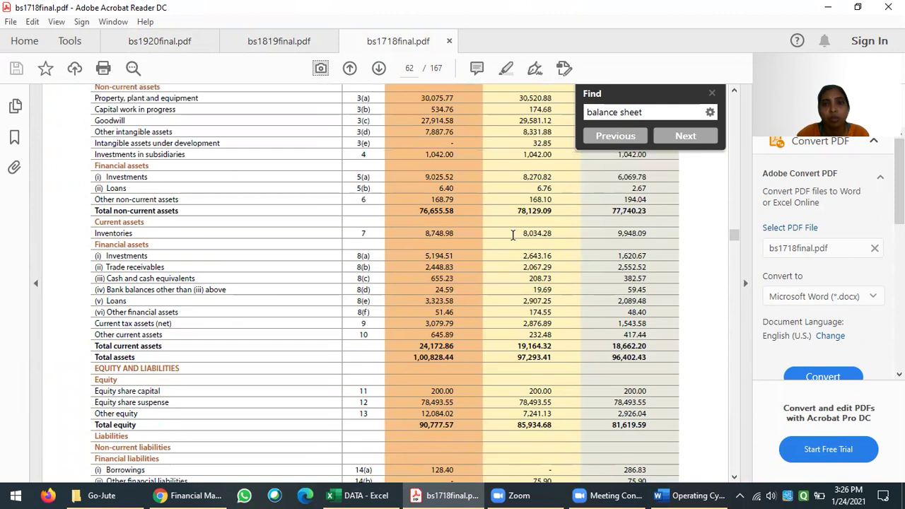
pyautogui.scroll(-3, 558, 255)
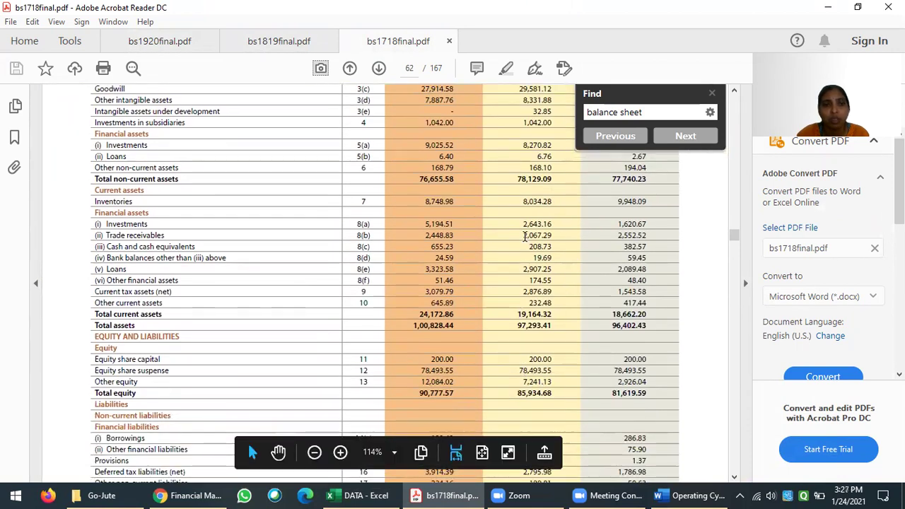
pyautogui.moveTo(523, 235); pyautogui.dragTo(552, 235)
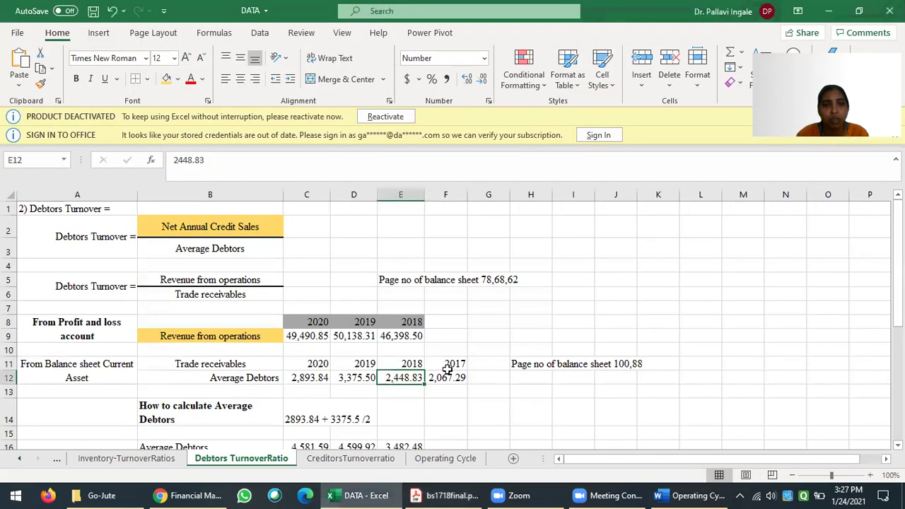
# Step: Back in Excel, confirm cell F12 holds the 2017 figure 2,067.29
pyautogui.click(358, 495)
pyautogui.click(452, 382)
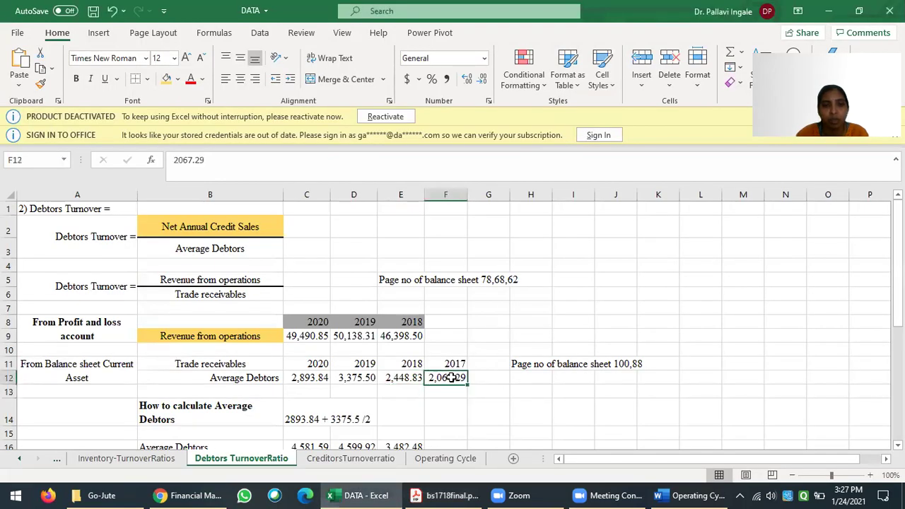
pyautogui.click(477, 423)
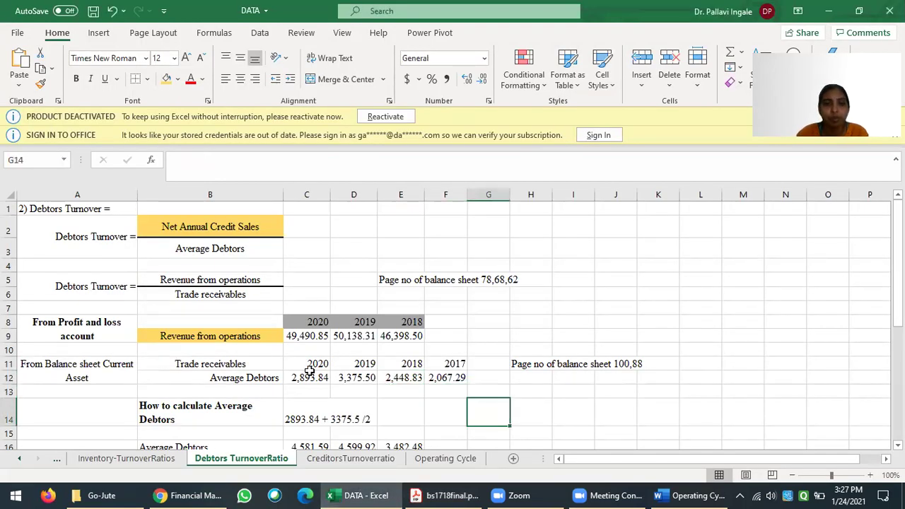
# Step: Copy the grey row 8 heading format onto the 2020–2017 year headings in C11:F11
pyautogui.moveTo(305, 363); pyautogui.dragTo(452, 363)
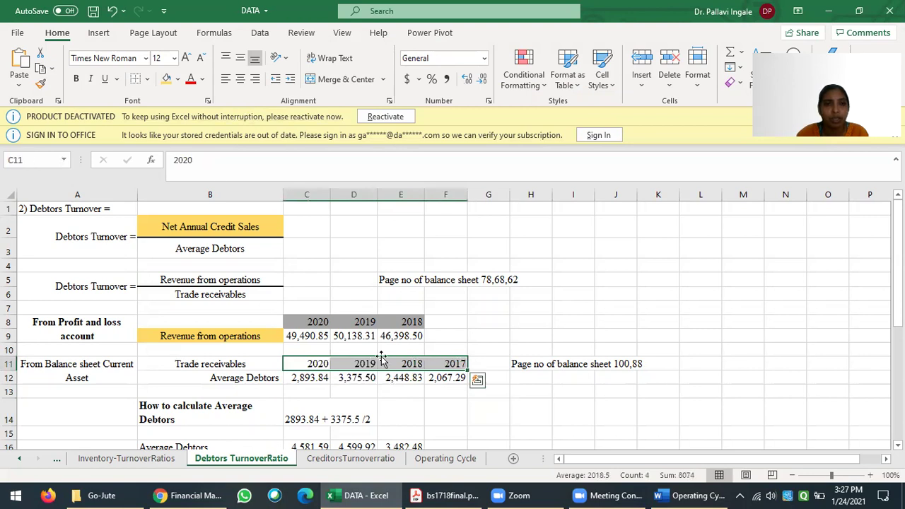
pyautogui.click(359, 322)
pyautogui.click(40, 84)
pyautogui.moveTo(313, 362); pyautogui.dragTo(465, 362)
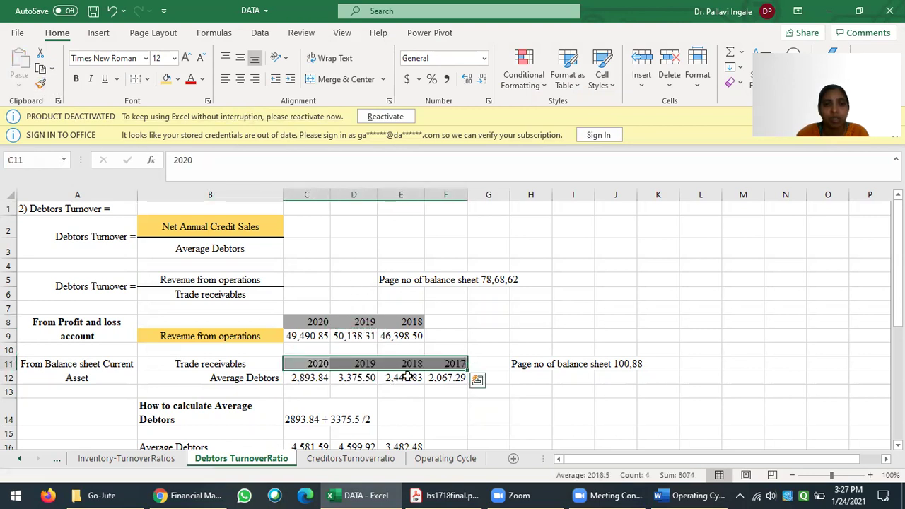
# Step: Change the B12 label text from 'Average Debtors' to 'Closing balance Debtors'
pyautogui.click(205, 380)
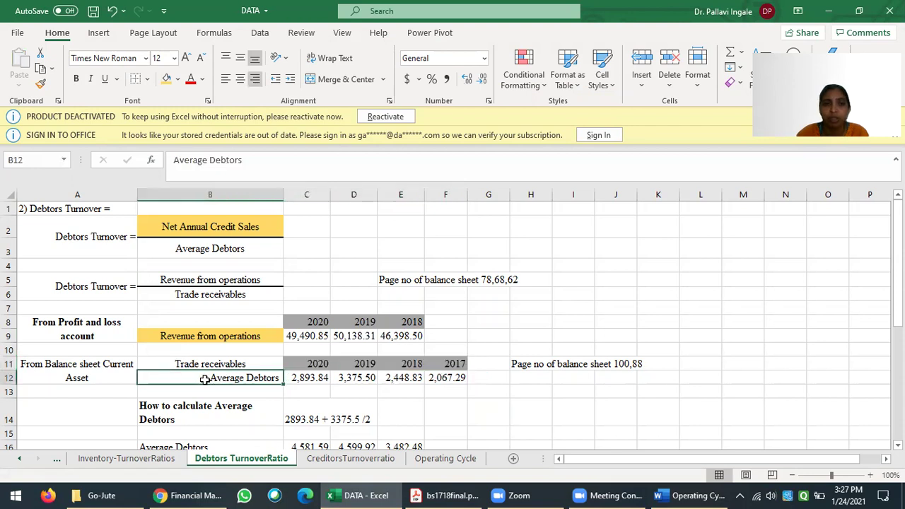
pyautogui.doubleClick(201, 380)
pyautogui.moveTo(212, 379); pyautogui.dragTo(242, 378)
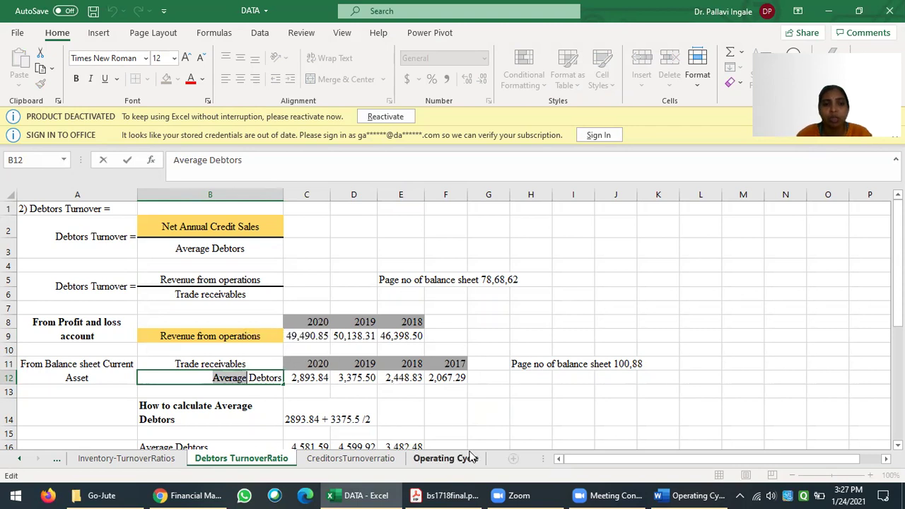
pyautogui.write('Clo')
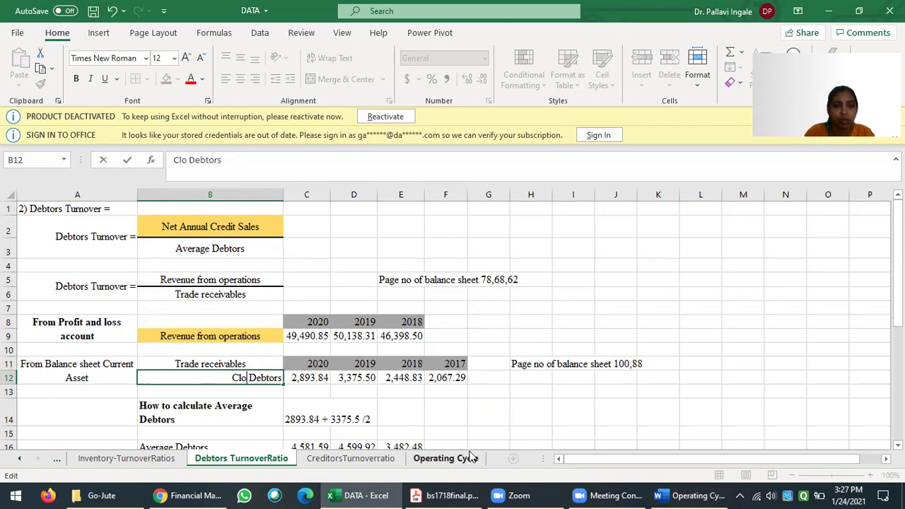
pyautogui.write('sing')
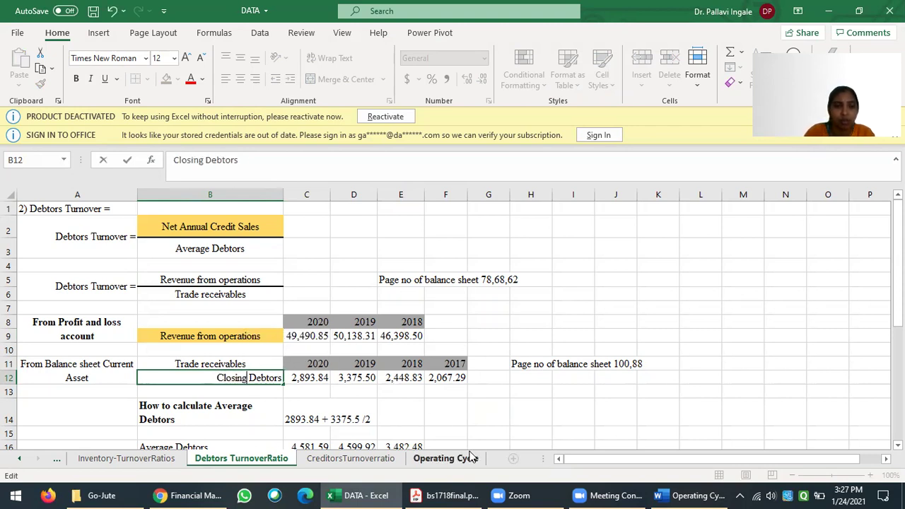
pyautogui.write(' baa')
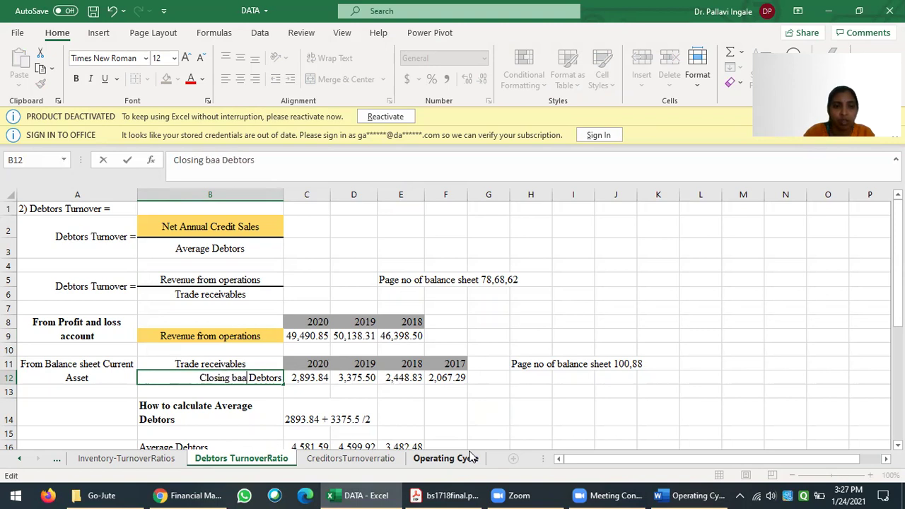
pyautogui.press('BackSpace')
pyautogui.write('lance')
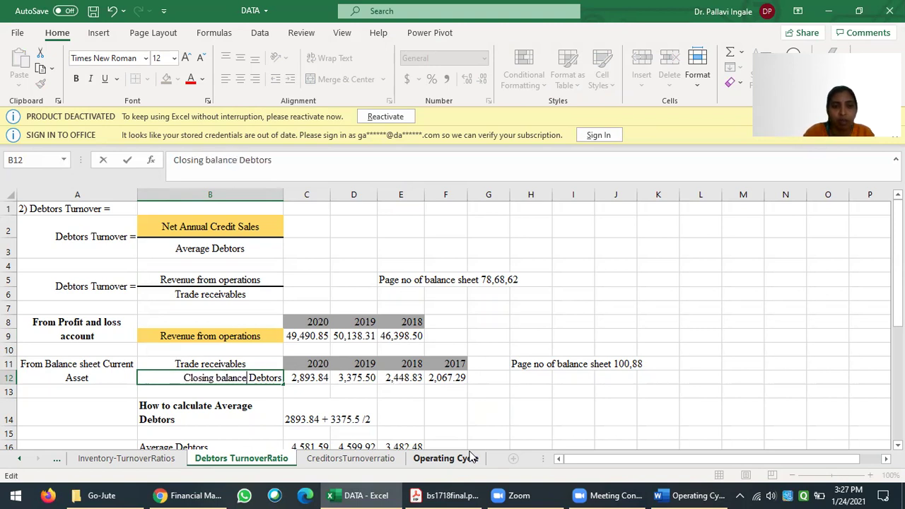
pyautogui.click(310, 378)
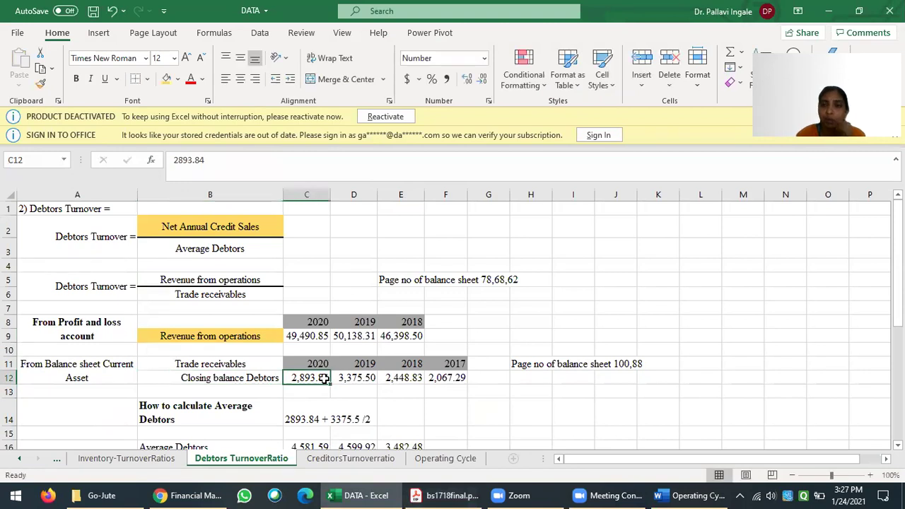
# Step: Change the C11 and D11 headings to 2019-2020 and 2019-18
pyautogui.scroll(-1, 311, 411)
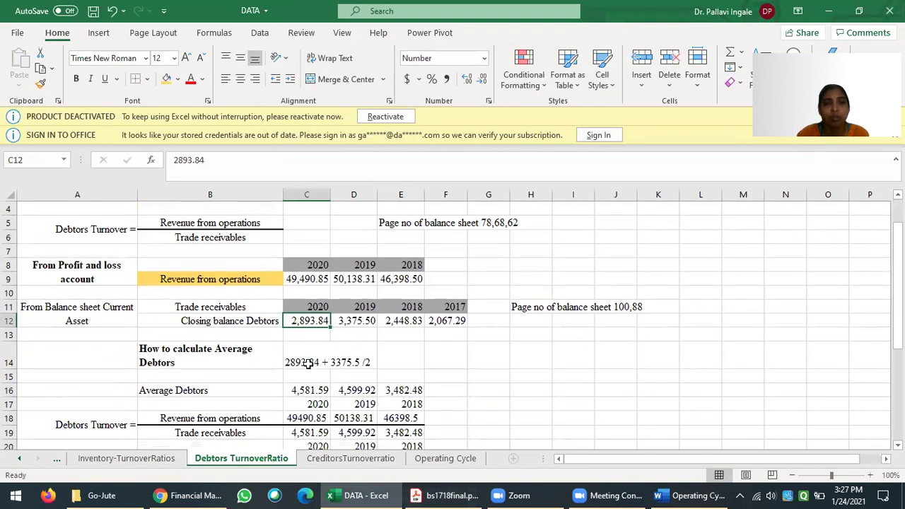
pyautogui.click(308, 364)
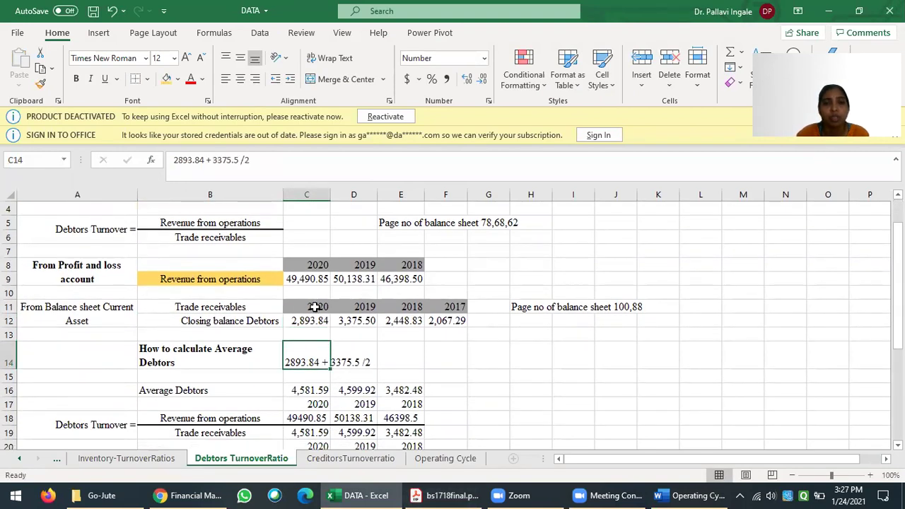
pyautogui.click(315, 307)
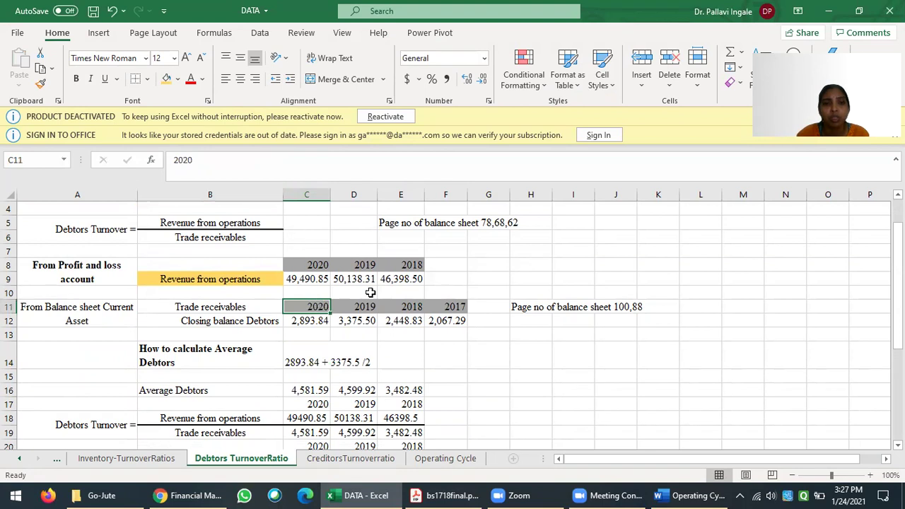
pyautogui.click(204, 162)
pyautogui.press('BackSpace')
pyautogui.press('BackSpace')
pyautogui.write('19-2020')
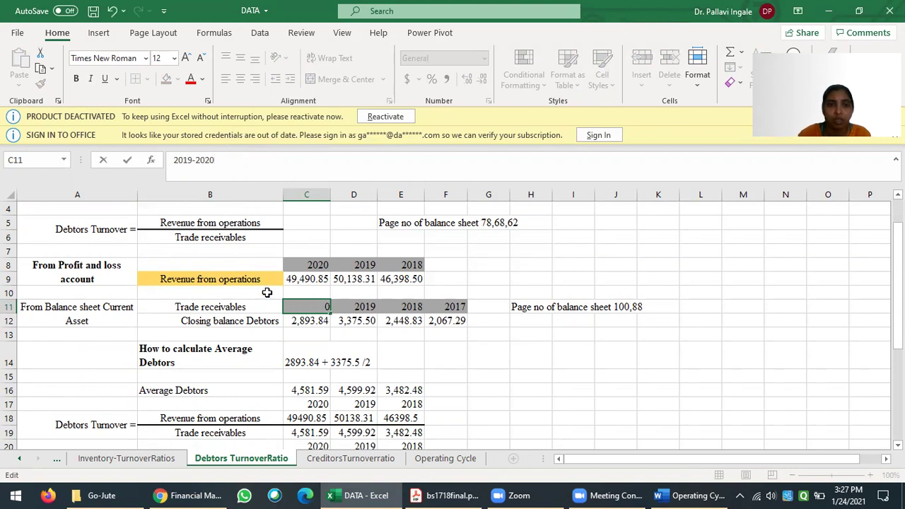
pyautogui.press('Return')
pyautogui.click(347, 309)
pyautogui.write('20')
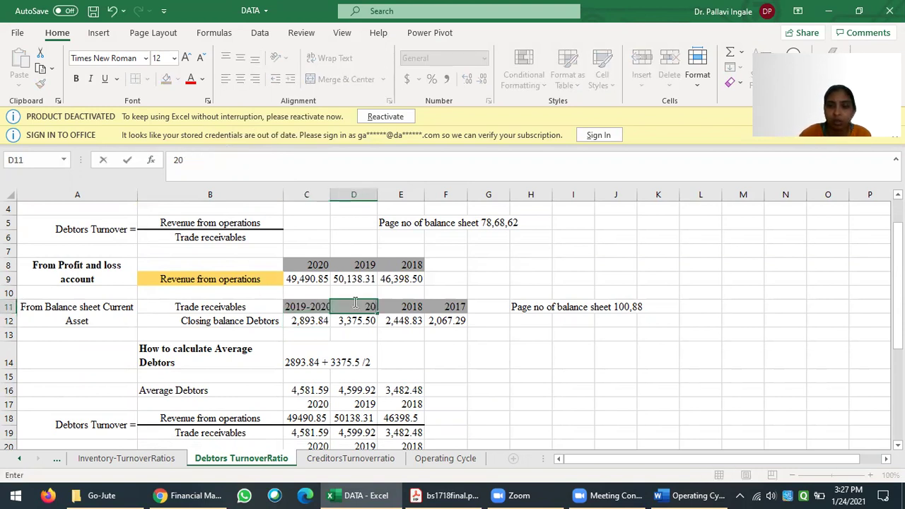
pyautogui.write('19-')
pyautogui.write('18')
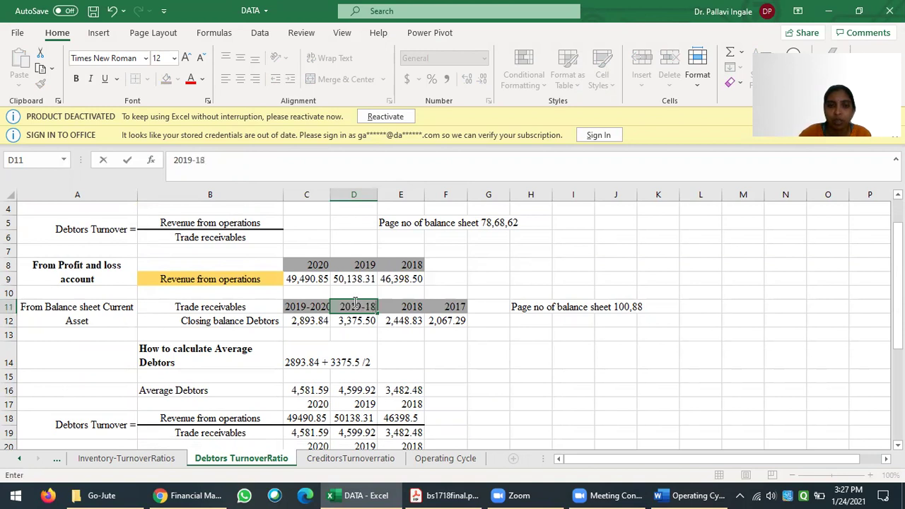
pyautogui.press('Tab')
# Step: Change the E11 and F11 headings to 2017-18 and 2016-17
pyautogui.write('20')
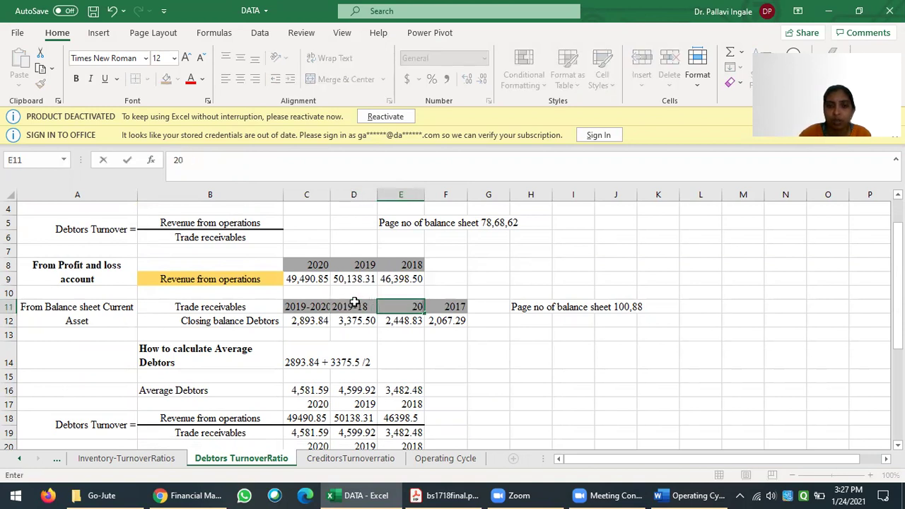
pyautogui.write('18-')
pyautogui.write('1')
pyautogui.press('BackSpace')
pyautogui.press('BackSpace')
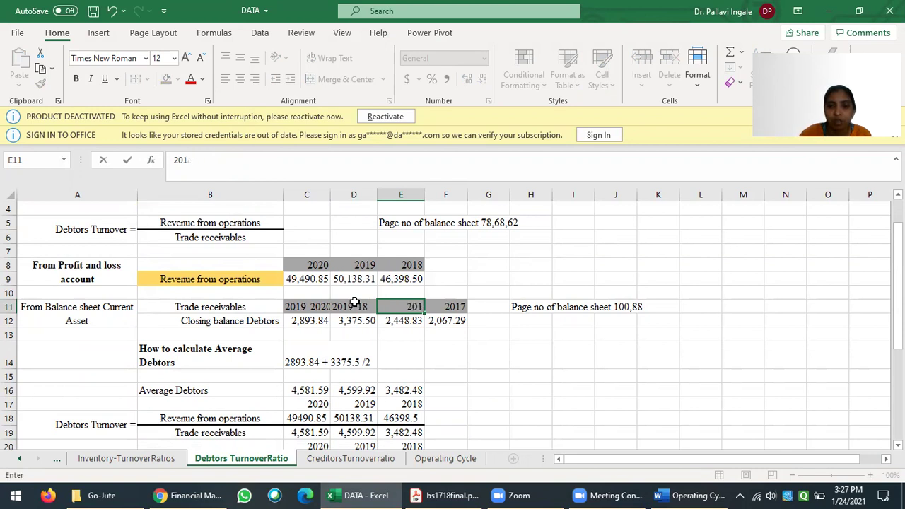
pyautogui.write('7-18')
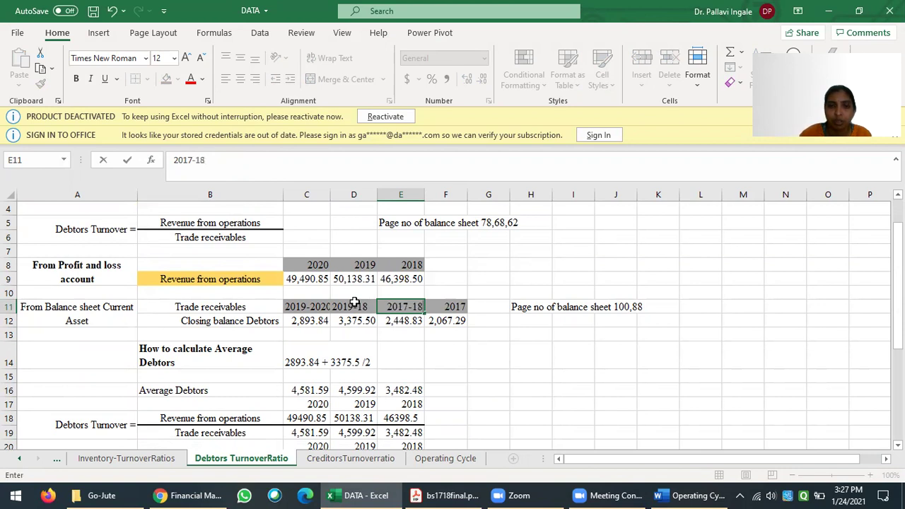
pyautogui.press('Return')
pyautogui.press('Up')
pyautogui.press('Right')
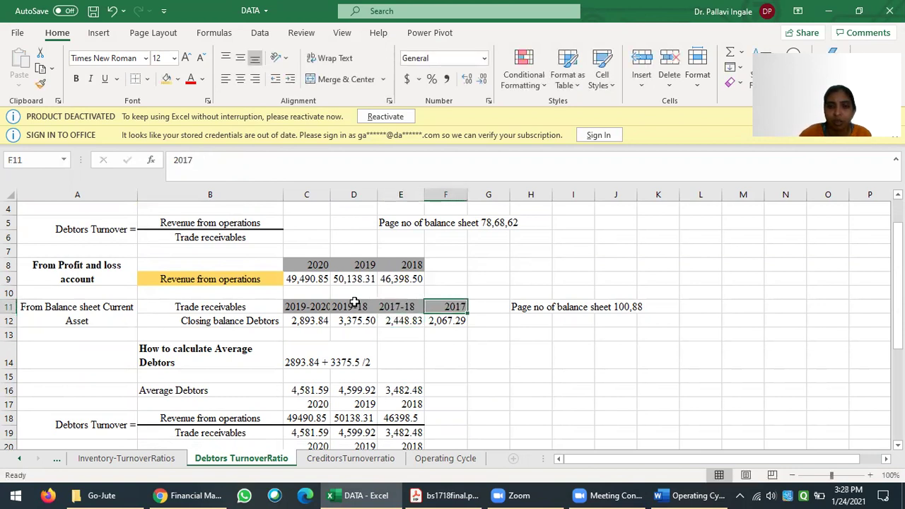
pyautogui.write('2016-17')
pyautogui.press('Return')
# Step: Widen column C so the 2019-2020 heading fits
pyautogui.moveTo(326, 201); pyautogui.dragTo(332, 201)
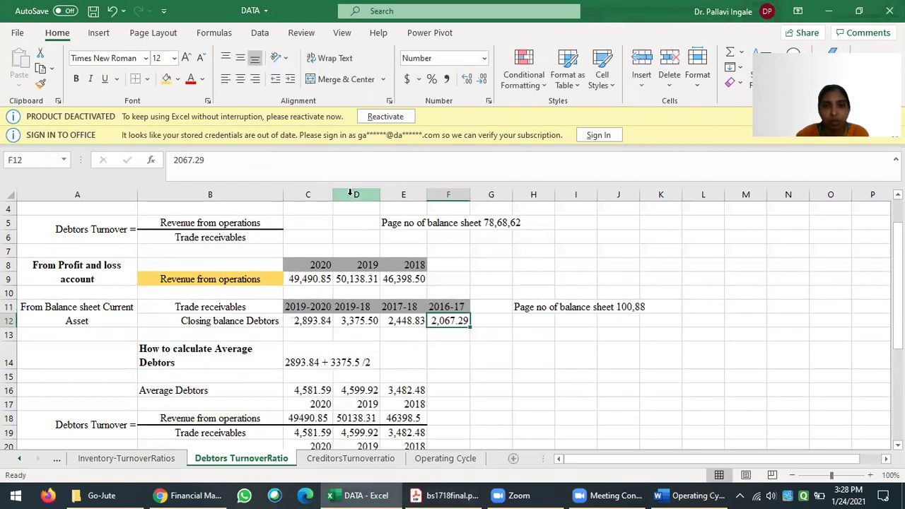
pyautogui.click(356, 343)
pyautogui.moveTo(325, 306); pyautogui.dragTo(446, 318)
pyautogui.press('Escape')
pyautogui.click(307, 322)
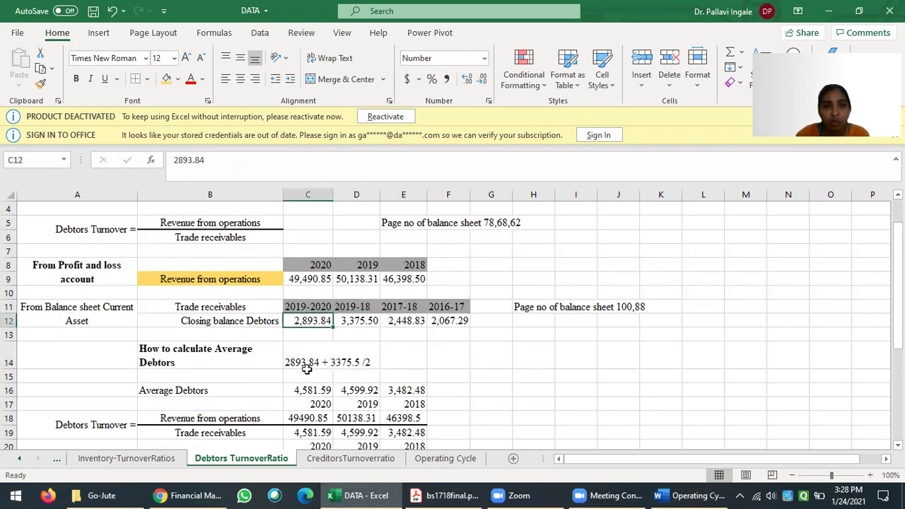
# Step: Merge and centre C14:D14 with a blue fill, middle alignment and bold text
pyautogui.click(306, 359)
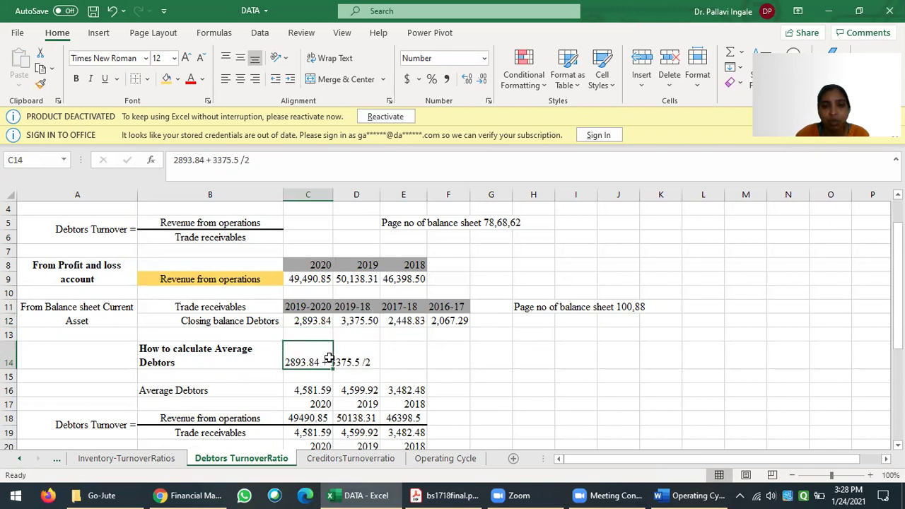
pyautogui.moveTo(329, 359); pyautogui.dragTo(358, 360)
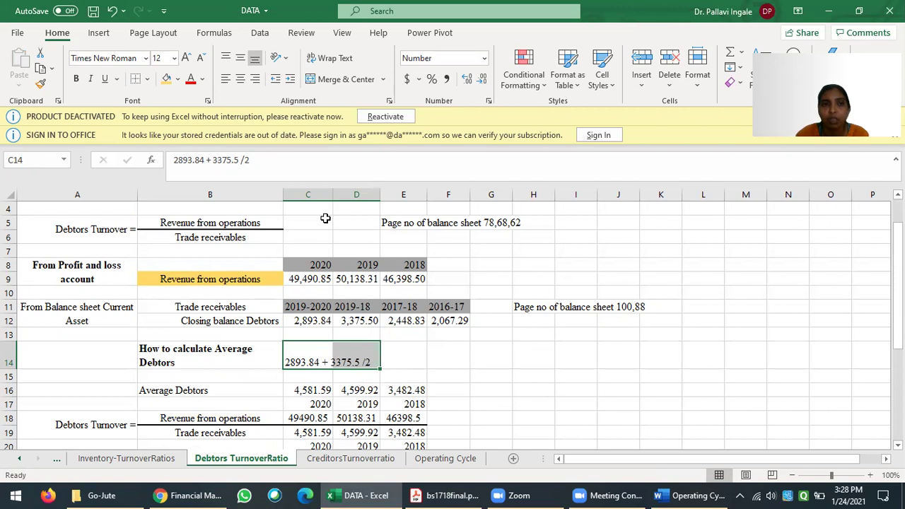
pyautogui.click(178, 79)
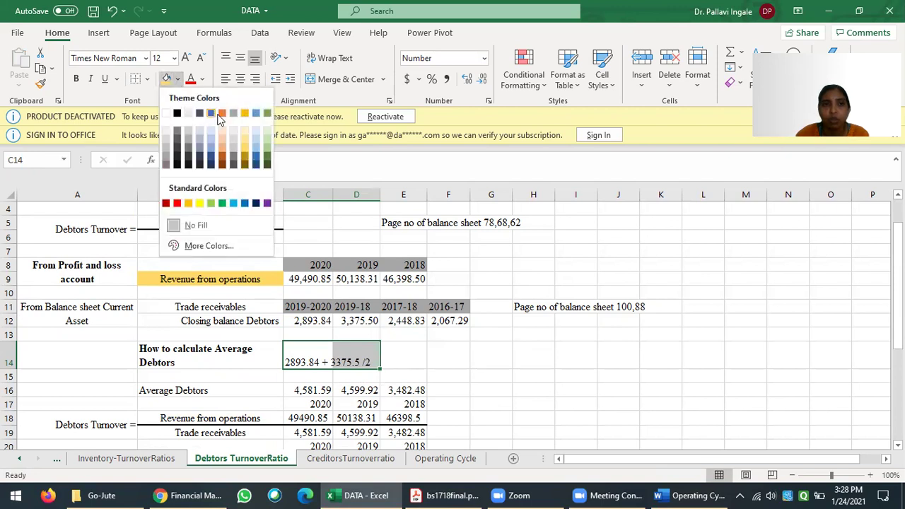
pyautogui.click(255, 116)
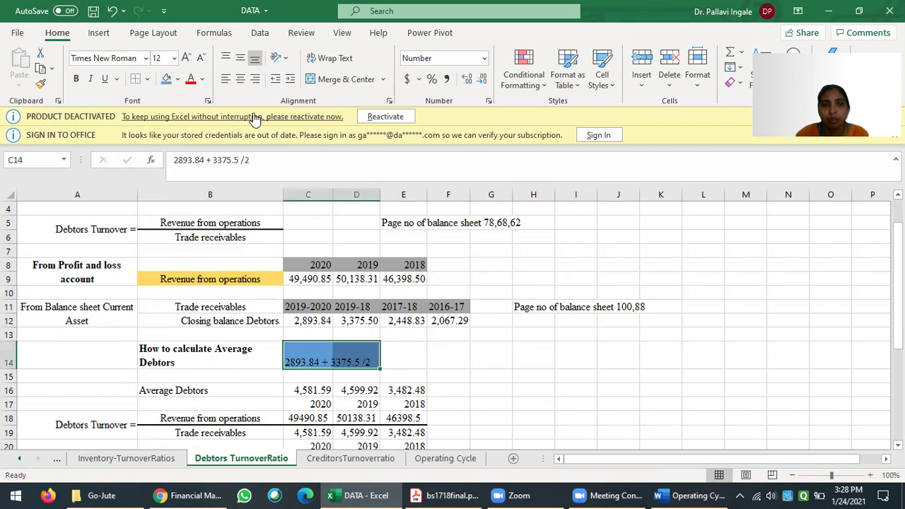
pyautogui.click(331, 80)
pyautogui.click(472, 406)
pyautogui.click(339, 358)
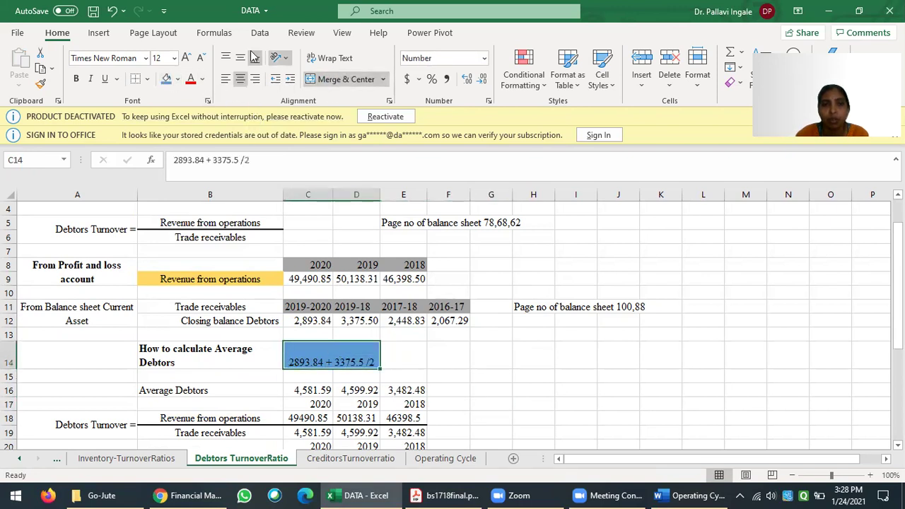
pyautogui.click(76, 79)
pyautogui.click(241, 58)
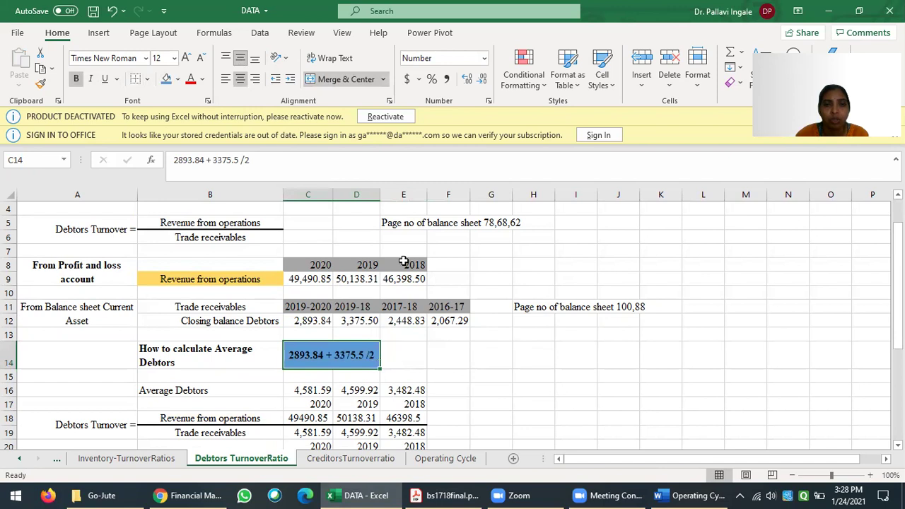
pyautogui.click(530, 376)
pyautogui.click(314, 391)
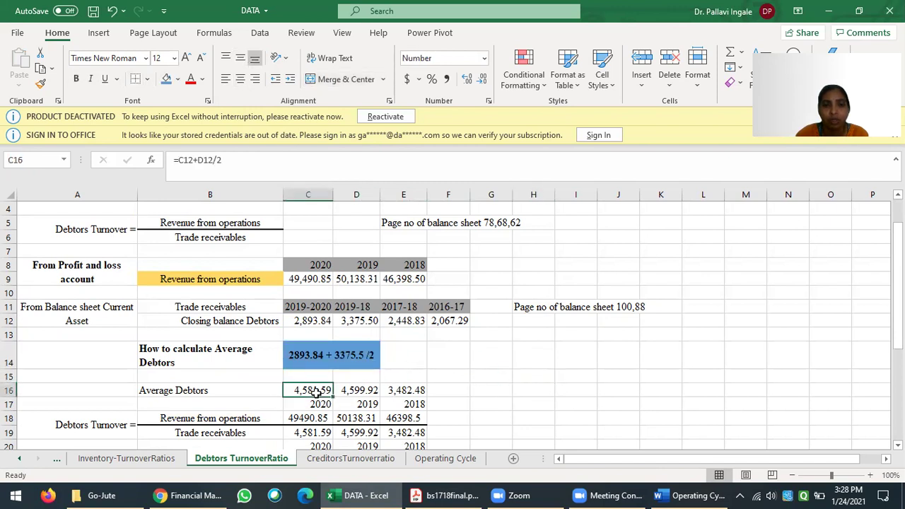
# Step: Replace the C16 formula with =C12+D12/2 and fill it across to E16
pyautogui.doubleClick(302, 394)
pyautogui.moveTo(290, 390); pyautogui.dragTo(388, 383)
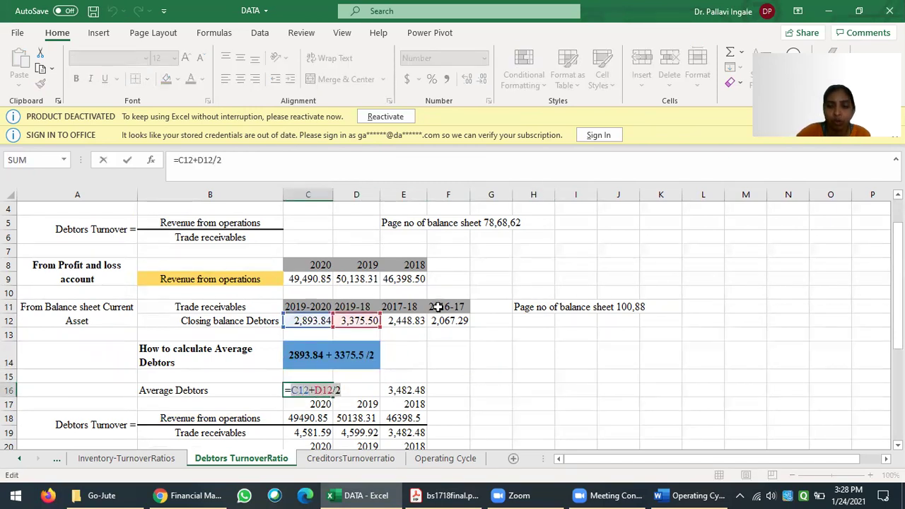
pyautogui.press('BackSpace')
pyautogui.click(297, 320)
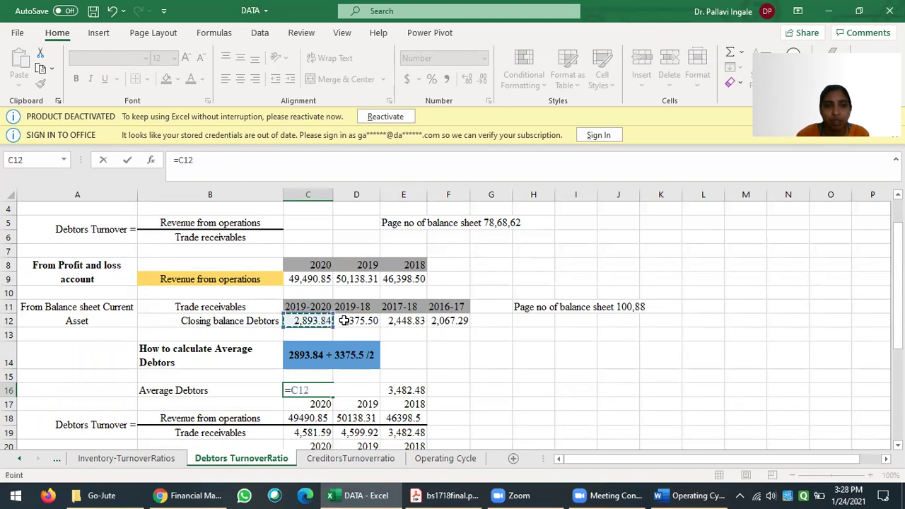
pyautogui.write('+')
pyautogui.click(371, 321)
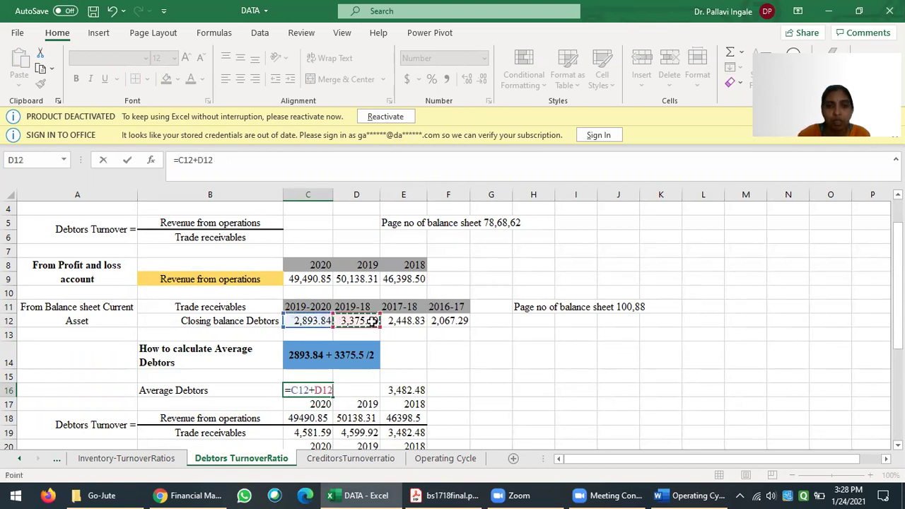
pyautogui.write('/2')
pyautogui.press('Return')
pyautogui.click(313, 391)
pyautogui.moveTo(334, 398); pyautogui.dragTo(425, 393)
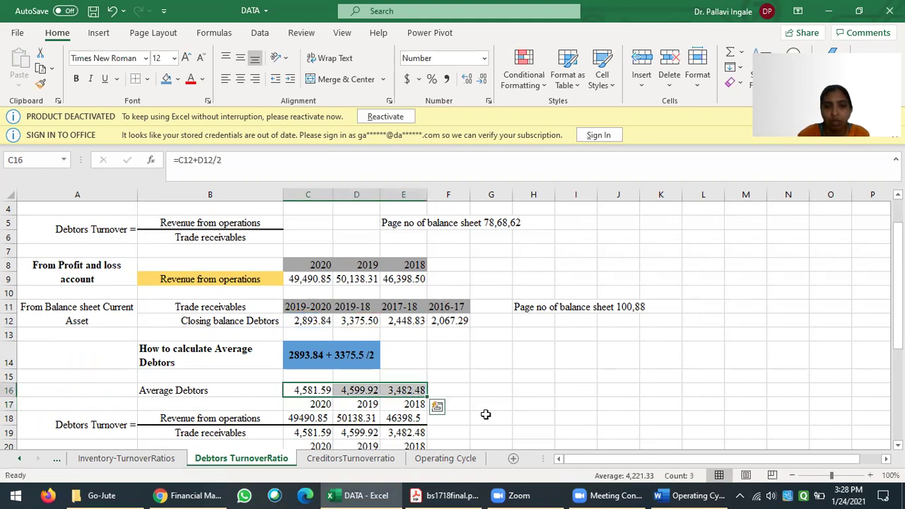
pyautogui.click(488, 405)
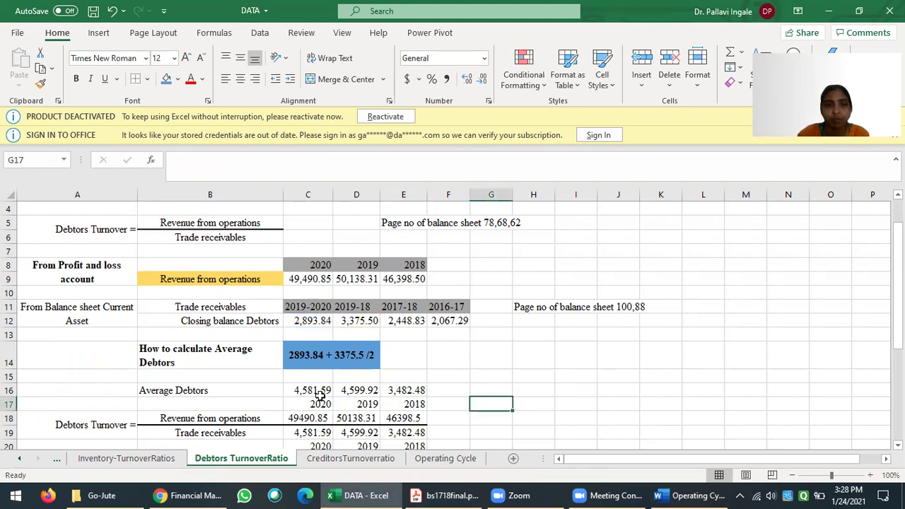
# Step: Fill the Average Debtors row B16:E16 with light green
pyautogui.moveTo(185, 391); pyautogui.dragTo(397, 390)
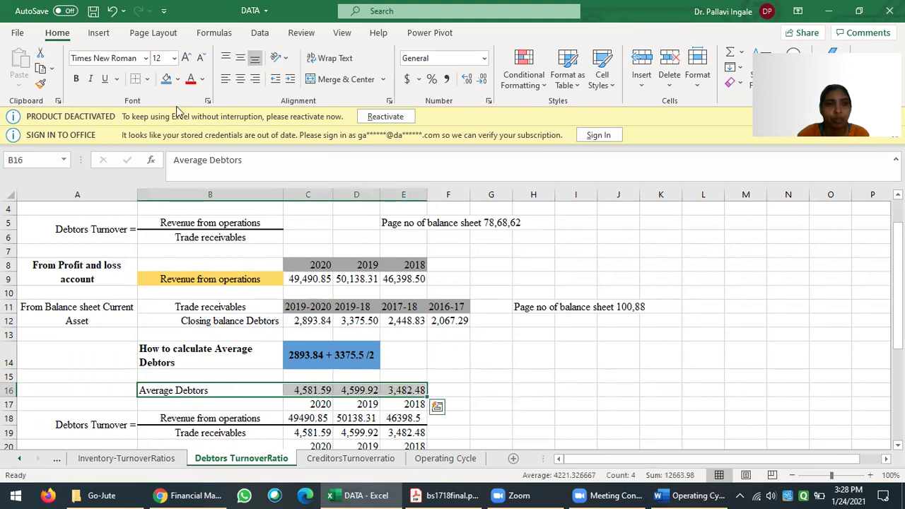
pyautogui.click(178, 78)
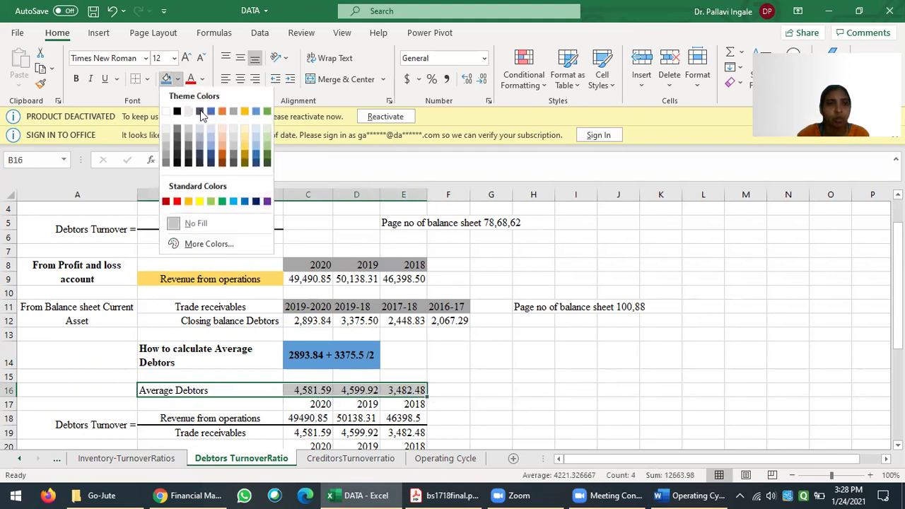
pyautogui.click(268, 154)
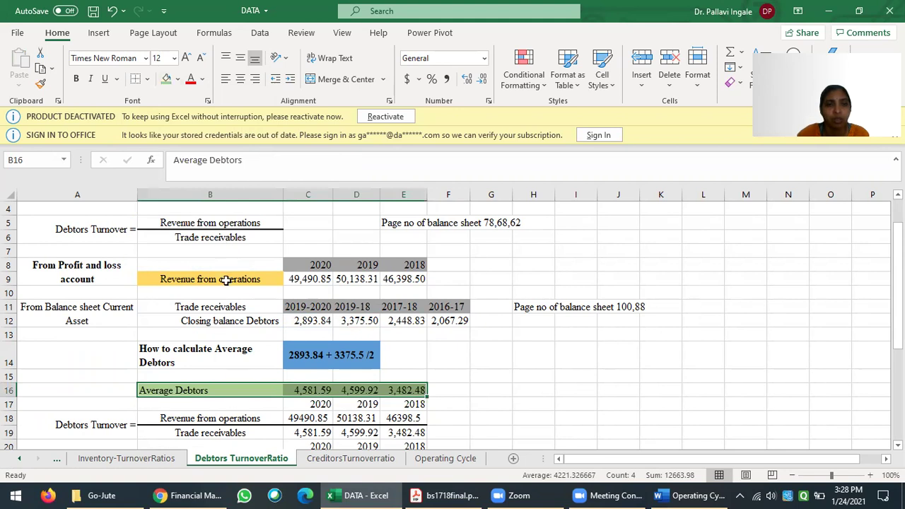
# Step: Give the Average Debtors denominator cell B3 the same light green fill
pyautogui.scroll(1, 253, 344)
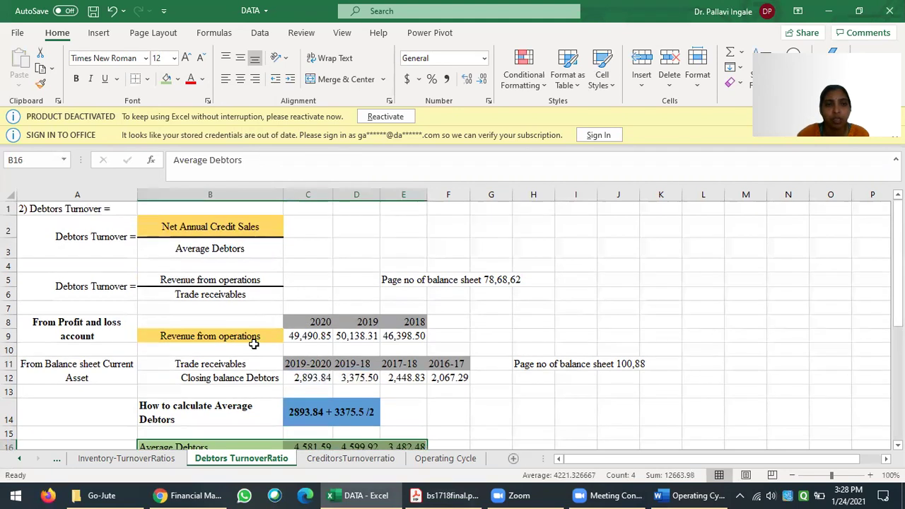
pyautogui.click(220, 249)
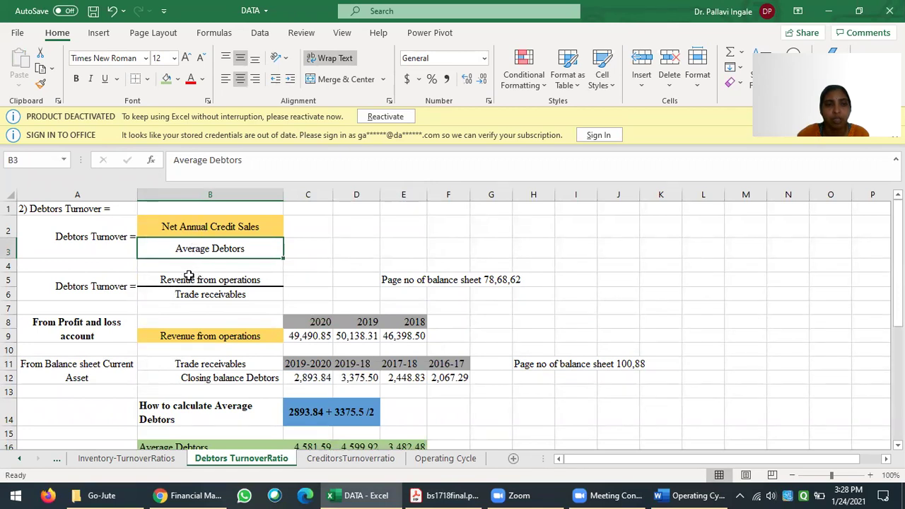
pyautogui.click(178, 78)
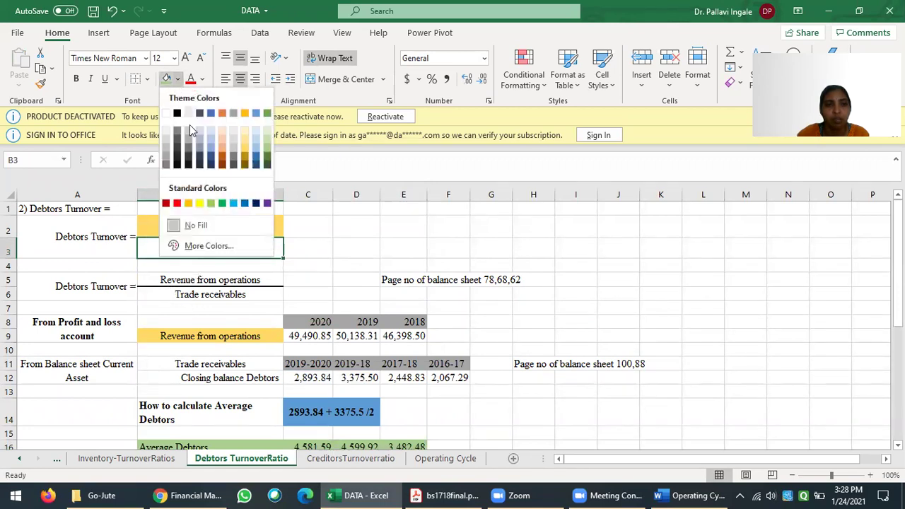
pyautogui.click(268, 145)
pyautogui.click(245, 216)
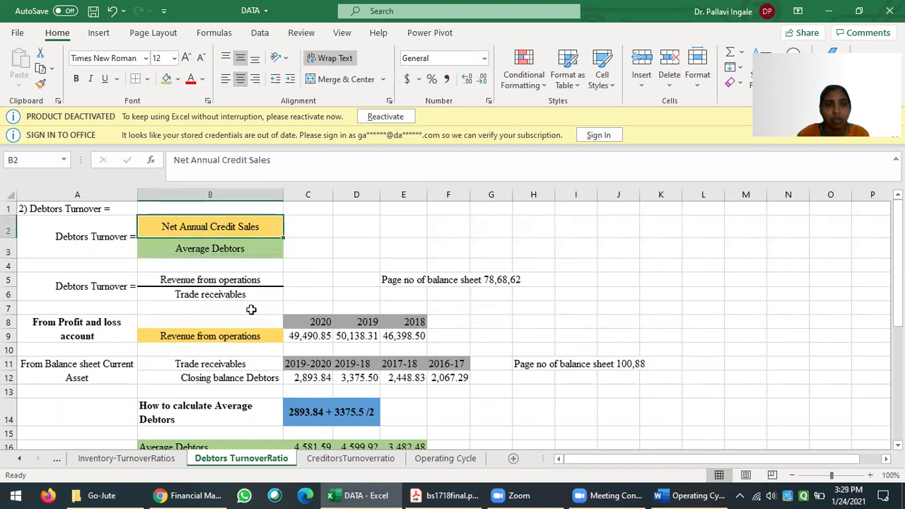
pyautogui.scroll(-1, 250, 308)
pyautogui.click(234, 277)
pyautogui.click(228, 390)
pyautogui.scroll(-1, 228, 398)
pyautogui.scroll(-2, 229, 400)
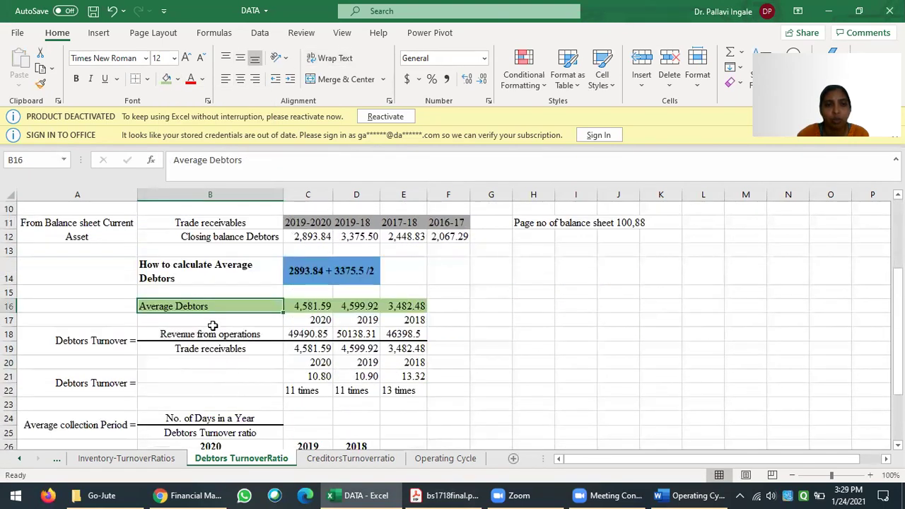
# Step: Clear the old turnover inputs in C18:E19
pyautogui.scroll(1, 216, 361)
pyautogui.click(217, 376)
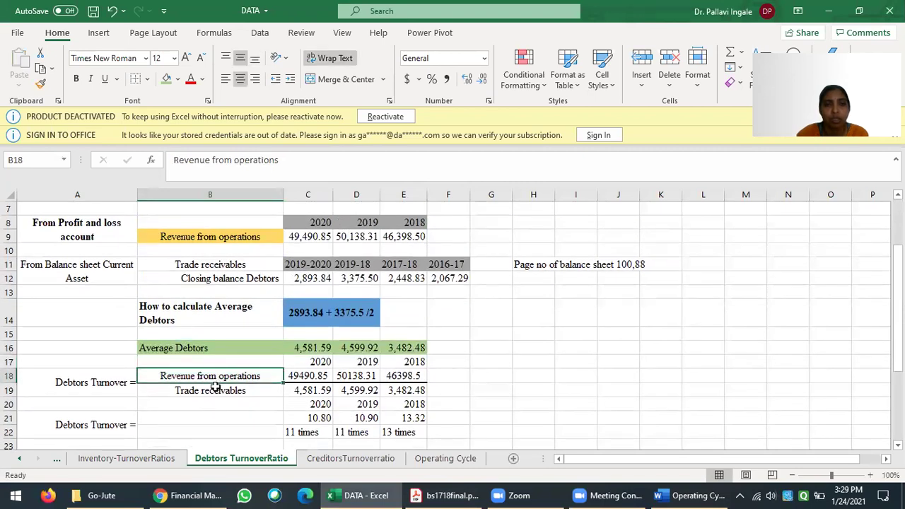
pyautogui.click(307, 236)
pyautogui.click(322, 376)
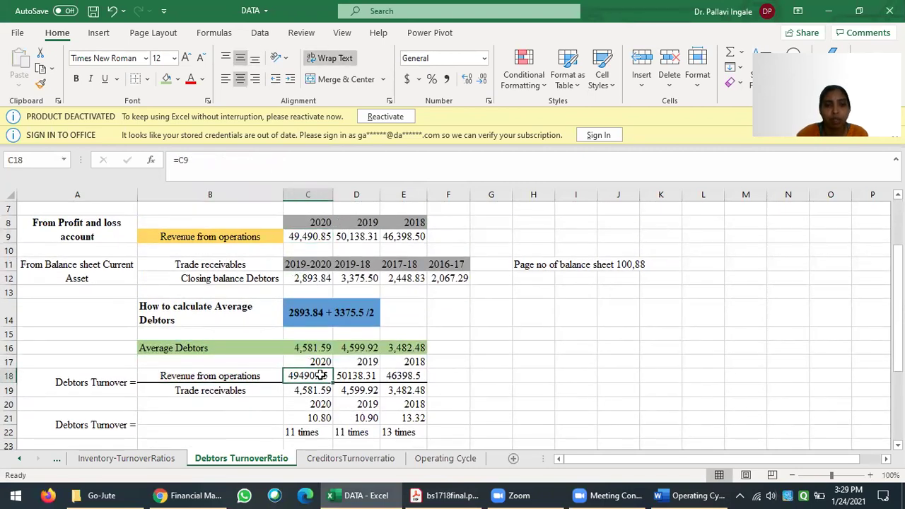
pyautogui.moveTo(299, 376); pyautogui.dragTo(415, 390)
pyautogui.press('Delete')
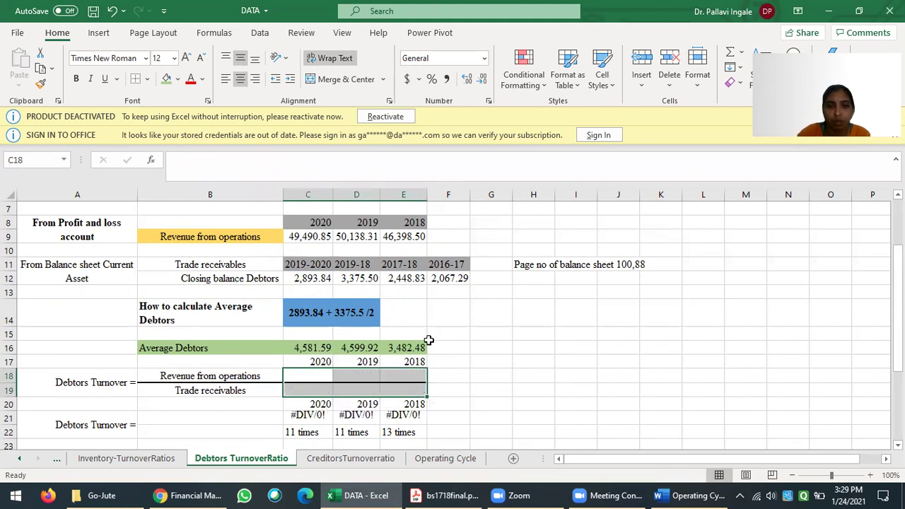
# Step: Link C18 to the 2020 revenue (=C9) and C19 to Average Debtors (=C16)
pyautogui.click(297, 372)
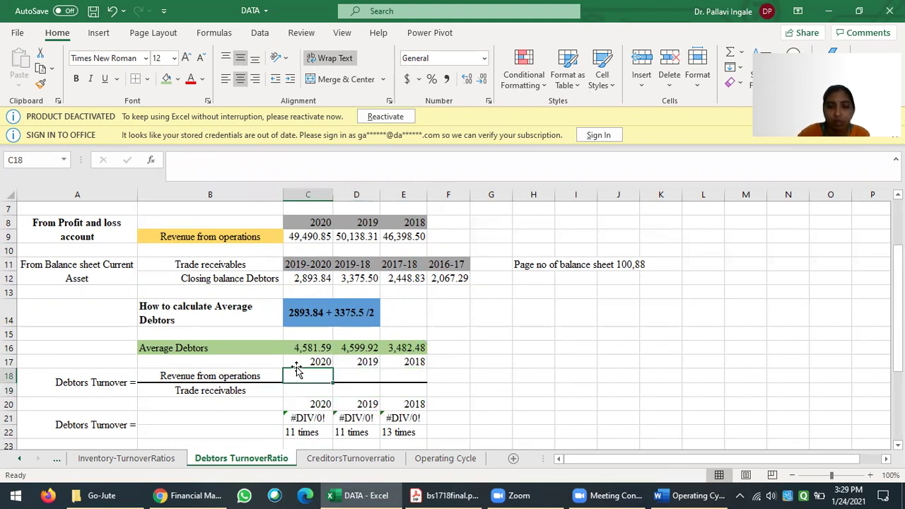
pyautogui.write('=')
pyautogui.click(323, 236)
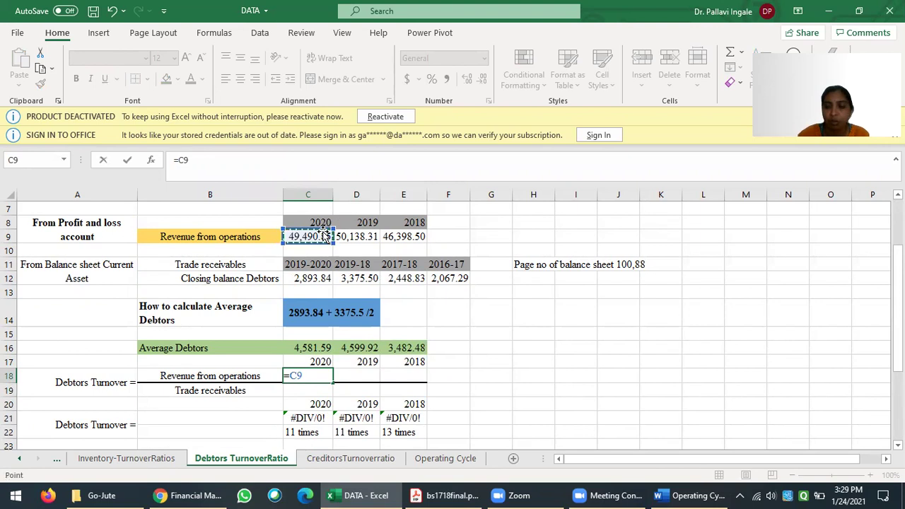
pyautogui.press('Return')
pyautogui.write('=')
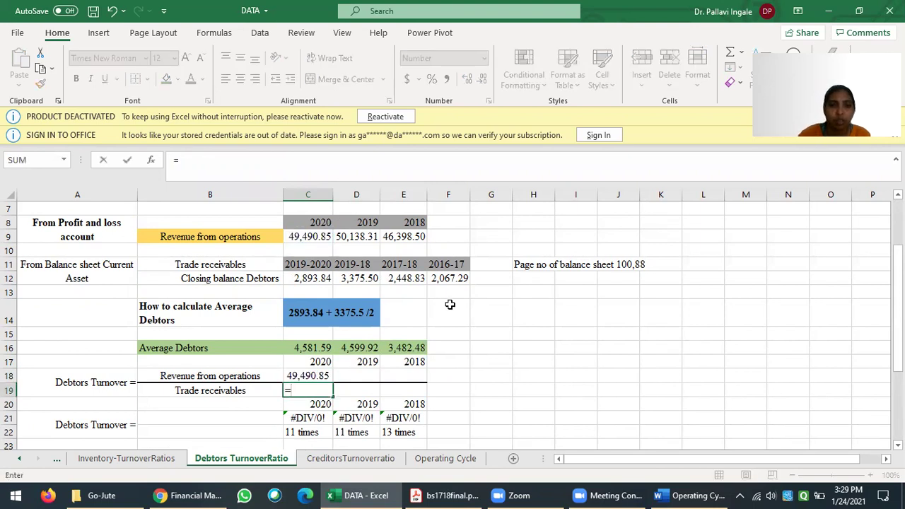
pyautogui.click(322, 348)
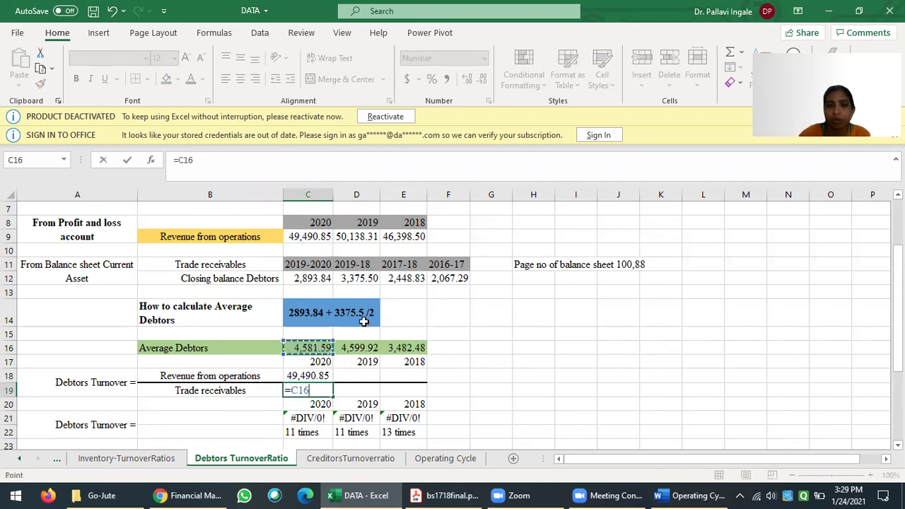
pyautogui.press('Return')
# Step: Fill both links right to column E, giving turnover of 10.80, 10.90 and 13.32
pyautogui.click(322, 374)
pyautogui.moveTo(333, 382); pyautogui.dragTo(425, 383)
pyautogui.click(307, 388)
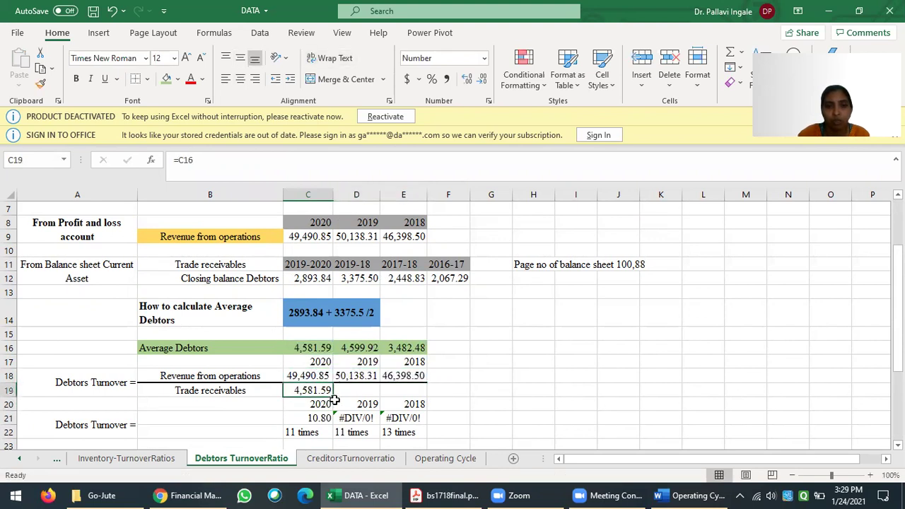
pyautogui.moveTo(335, 400); pyautogui.dragTo(424, 397)
pyautogui.click(488, 430)
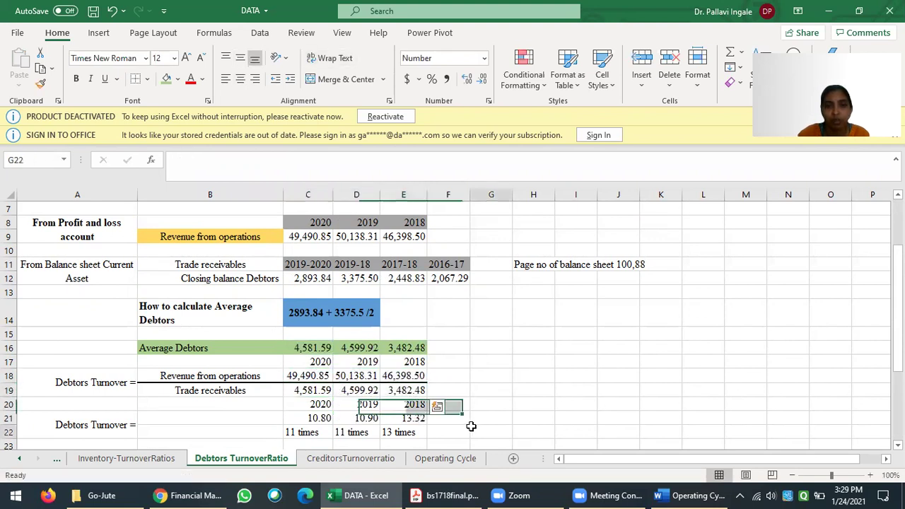
# Step: Copy the year headings from C11:E11 into row 20
pyautogui.click(329, 264)
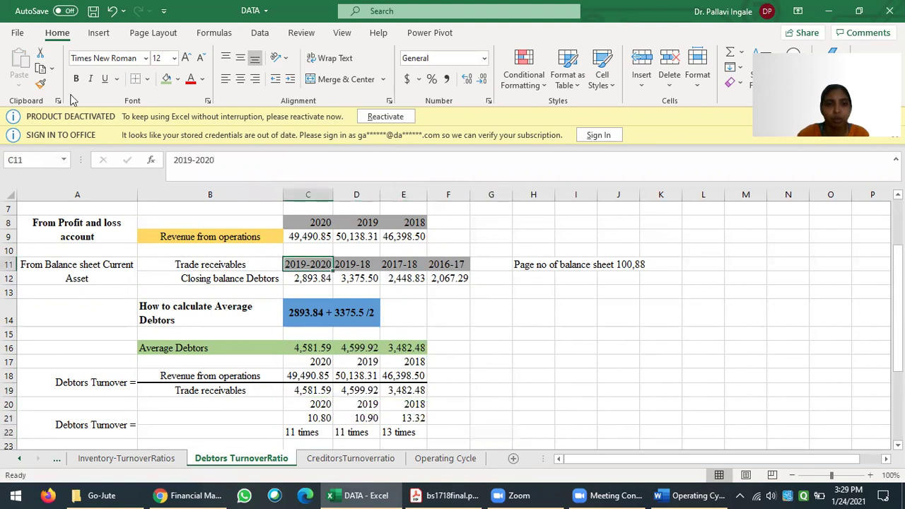
pyautogui.click(339, 303)
pyautogui.moveTo(303, 263); pyautogui.dragTo(406, 265)
pyautogui.hotkey('ctrl', 'c')
pyautogui.click(324, 403)
pyautogui.hotkey('ctrl', 'v')
pyautogui.click(488, 417)
# Step: Enter =C18/C19 in C21 and fill it right to column E
pyautogui.click(316, 418)
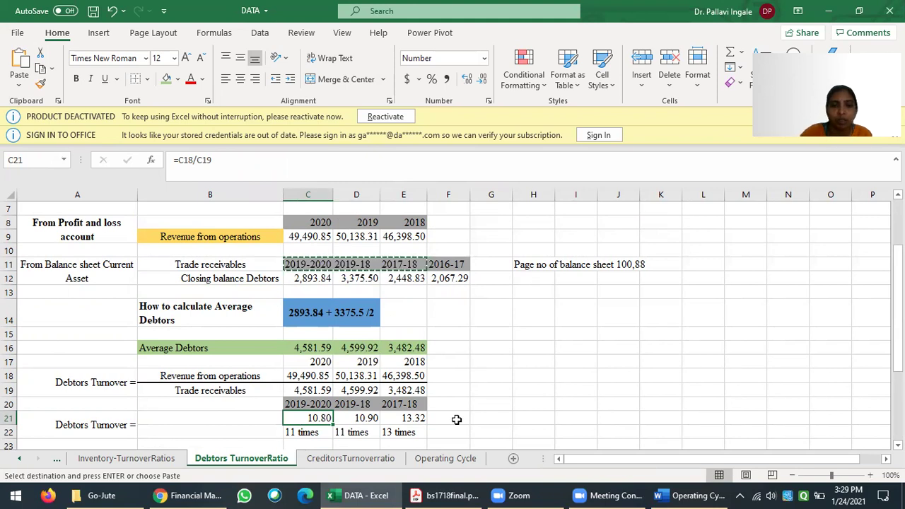
pyautogui.write('=')
pyautogui.click(326, 378)
pyautogui.write('/')
pyautogui.click(315, 389)
pyautogui.press('Return')
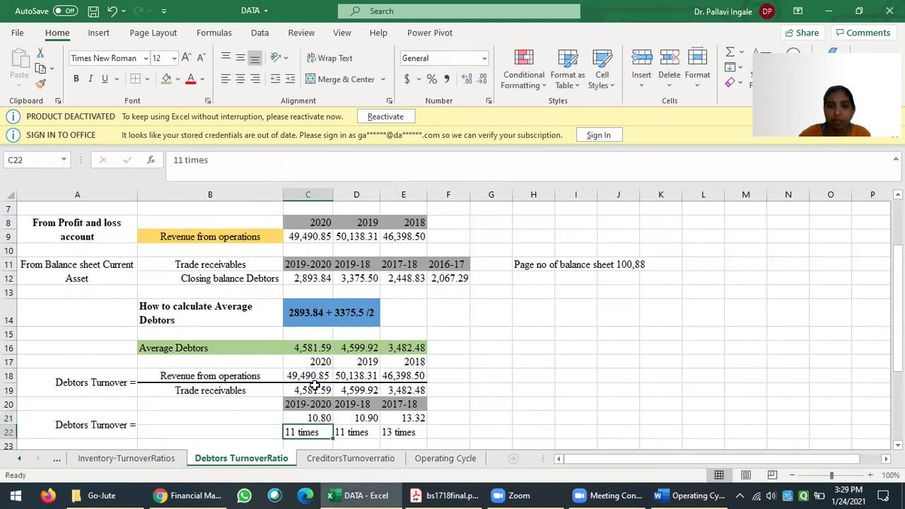
pyautogui.click(318, 417)
pyautogui.moveTo(333, 425); pyautogui.dragTo(421, 422)
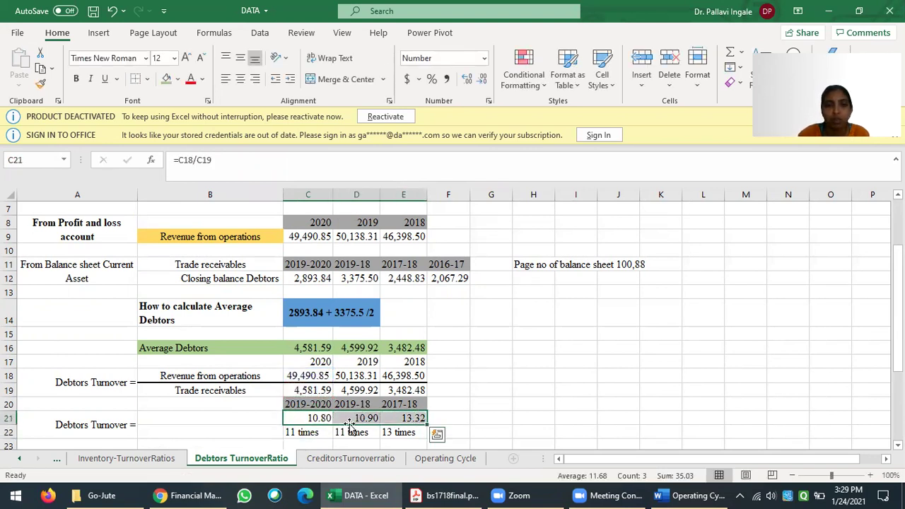
# Step: Retype the C22 label as '11 Times'
pyautogui.scroll(-1, 350, 425)
pyautogui.click(315, 390)
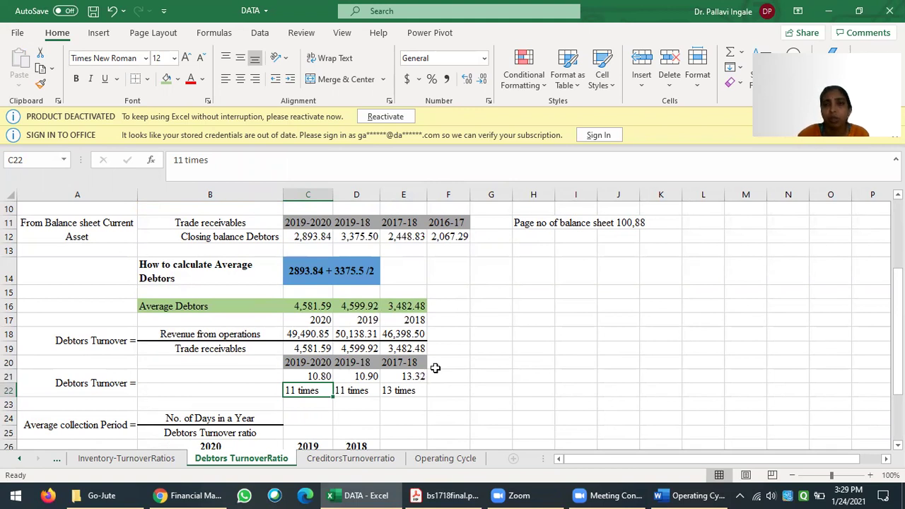
pyautogui.write('11')
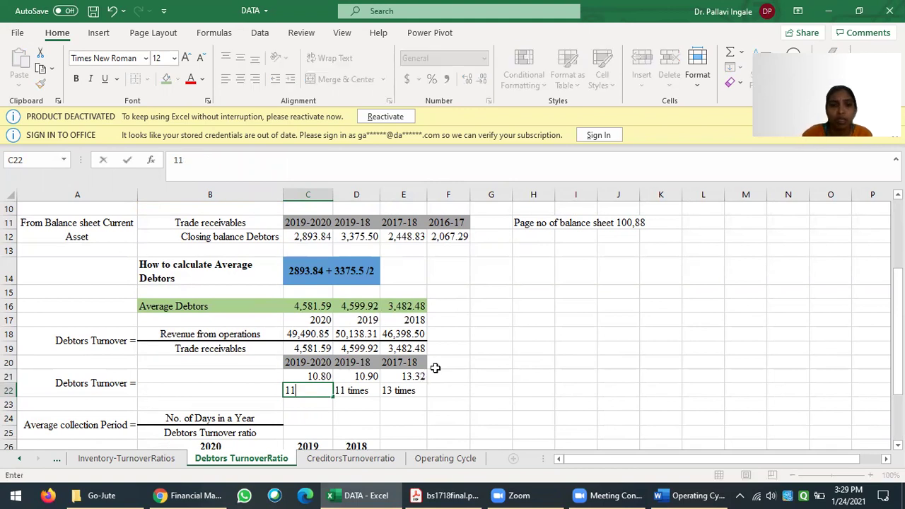
pyautogui.write(' Times')
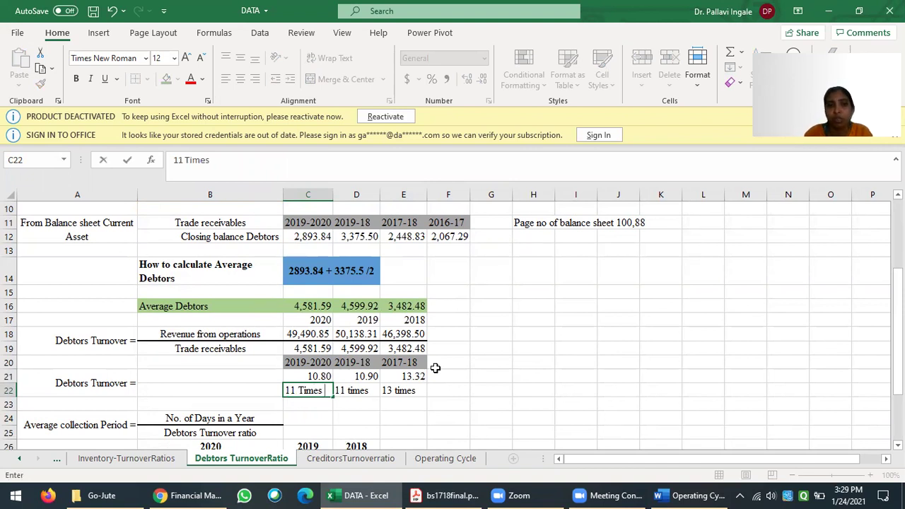
pyautogui.press('Tab')
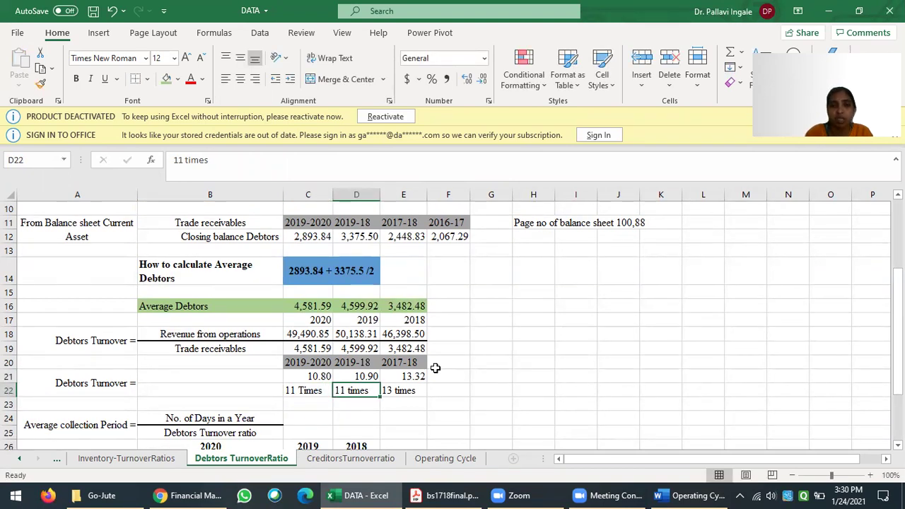
pyautogui.press('Right')
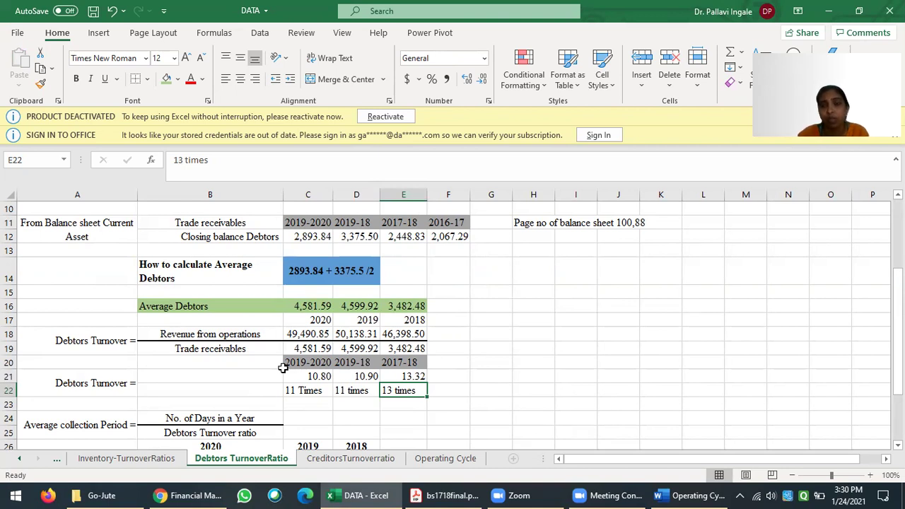
pyautogui.scroll(-1, 283, 368)
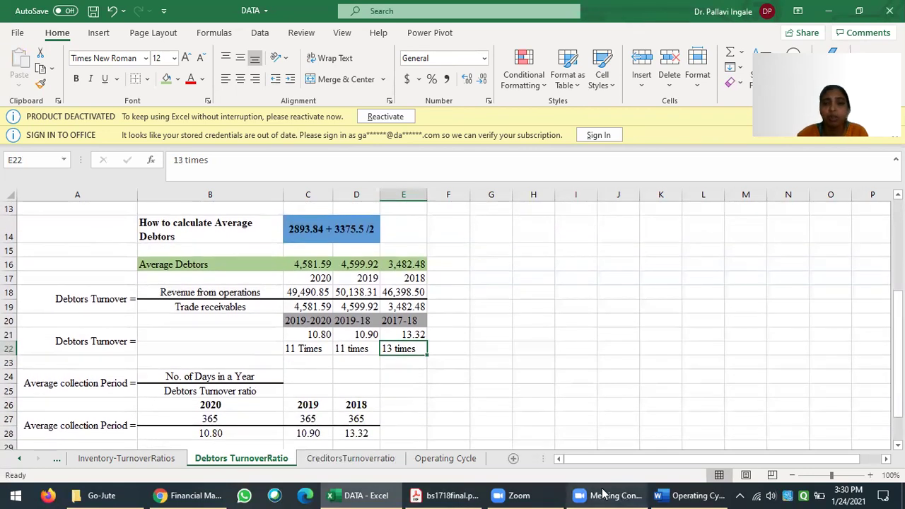
# Step: Review the Word notes: Average collection Period equals No. of Days in a Year over Debtors Turnover
pyautogui.click(690, 495)
pyautogui.scroll(-2, 309, 390)
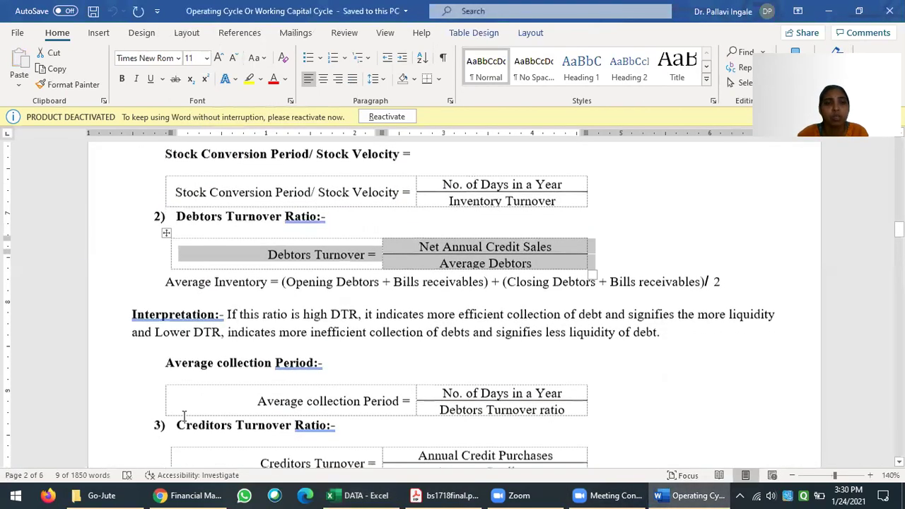
pyautogui.moveTo(161, 346); pyautogui.dragTo(320, 345)
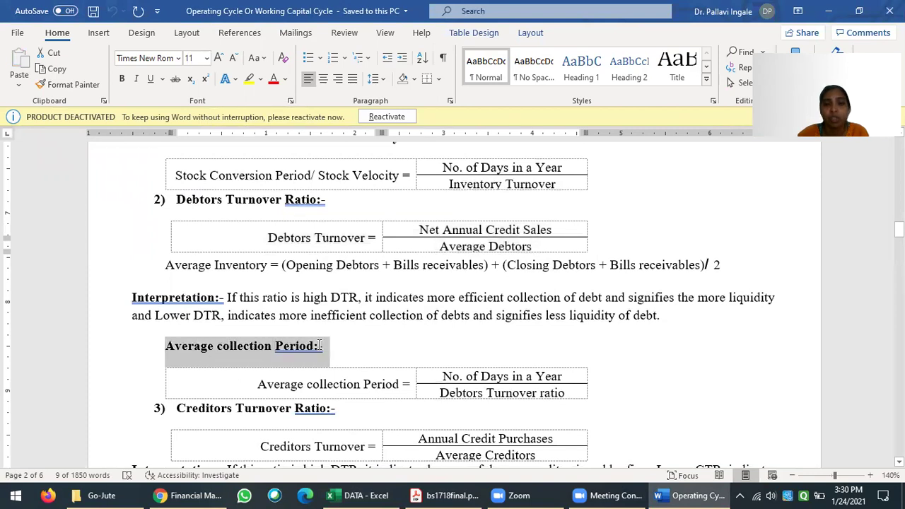
pyautogui.moveTo(443, 376); pyautogui.dragTo(550, 376)
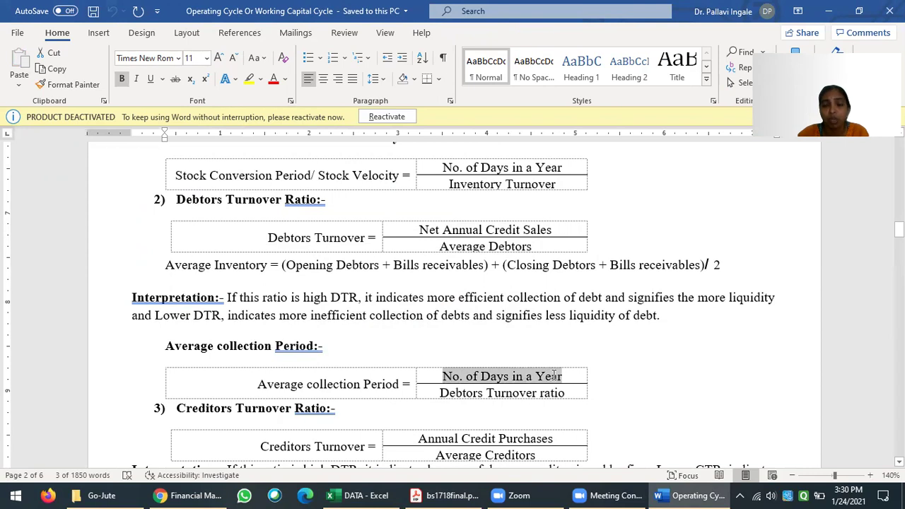
pyautogui.moveTo(440, 391); pyautogui.dragTo(566, 393)
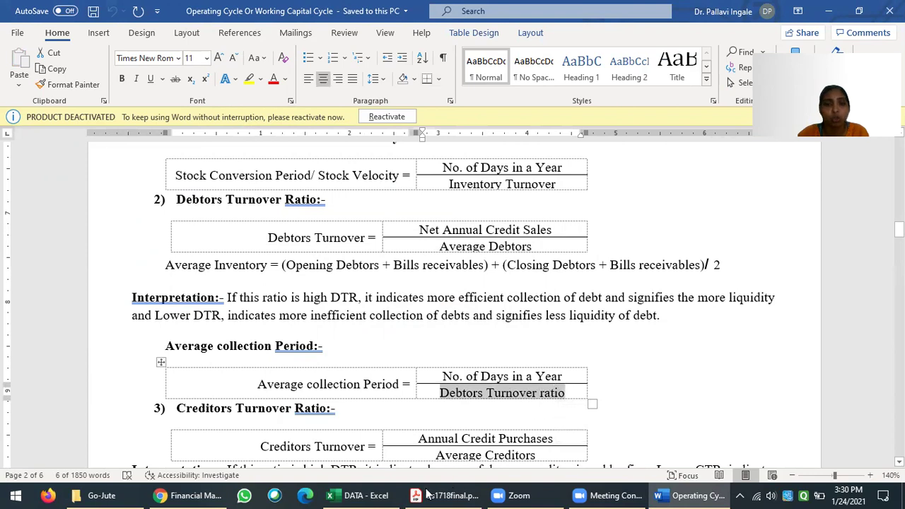
# Step: Return to the DATA workbook's average collection period formula label
pyautogui.click(357, 495)
pyautogui.scroll(-1, 100, 335)
pyautogui.moveTo(100, 334); pyautogui.dragTo(253, 331)
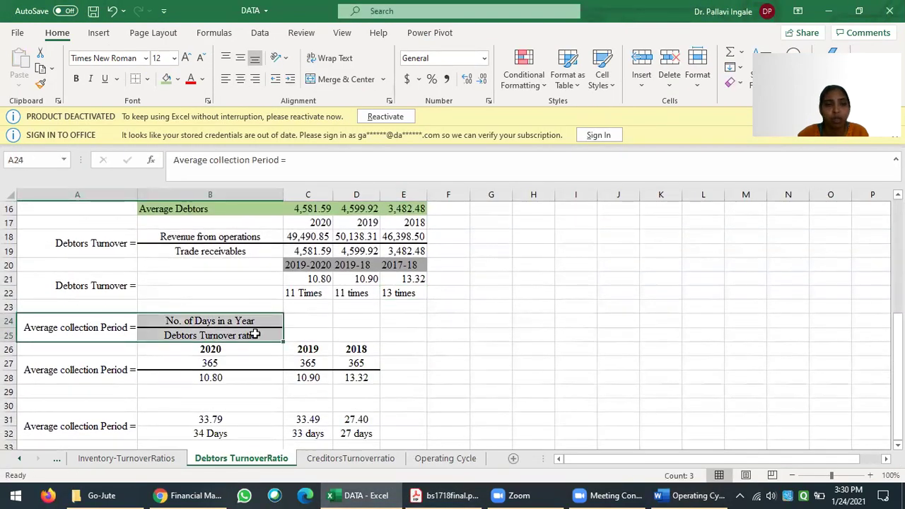
# Step: Copy the row-20 year headings to B26 and centre them
pyautogui.click(220, 401)
pyautogui.moveTo(308, 264); pyautogui.dragTo(423, 260)
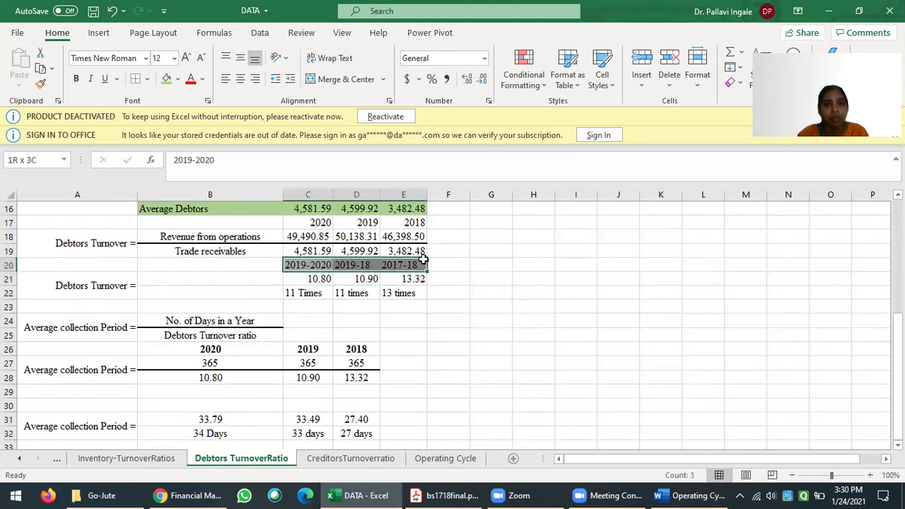
pyautogui.hotkey('ctrl', 'c')
pyautogui.click(210, 350)
pyautogui.hotkey('ctrl', 'v')
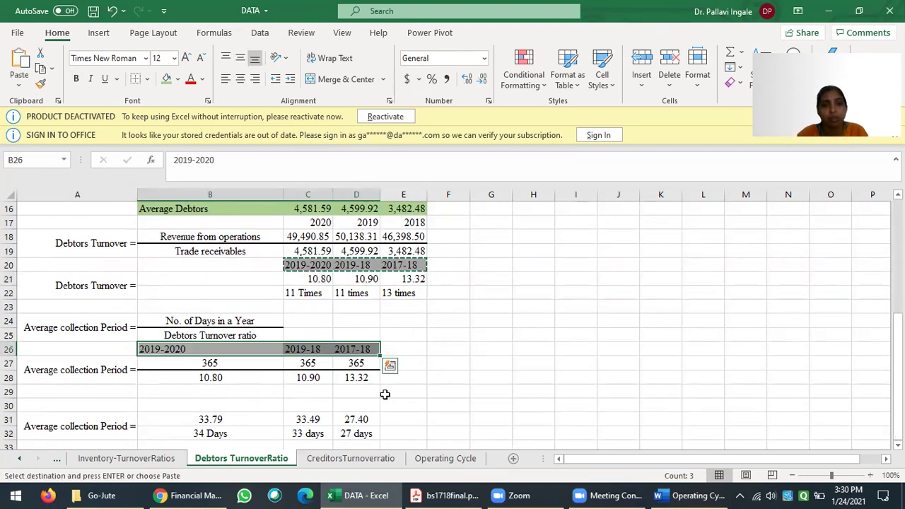
pyautogui.click(241, 78)
# Step: Link B28 to the debtors turnover (=C21) and fill it across to D28
pyautogui.moveTo(210, 363); pyautogui.dragTo(213, 378)
pyautogui.click(224, 415)
pyautogui.click(216, 363)
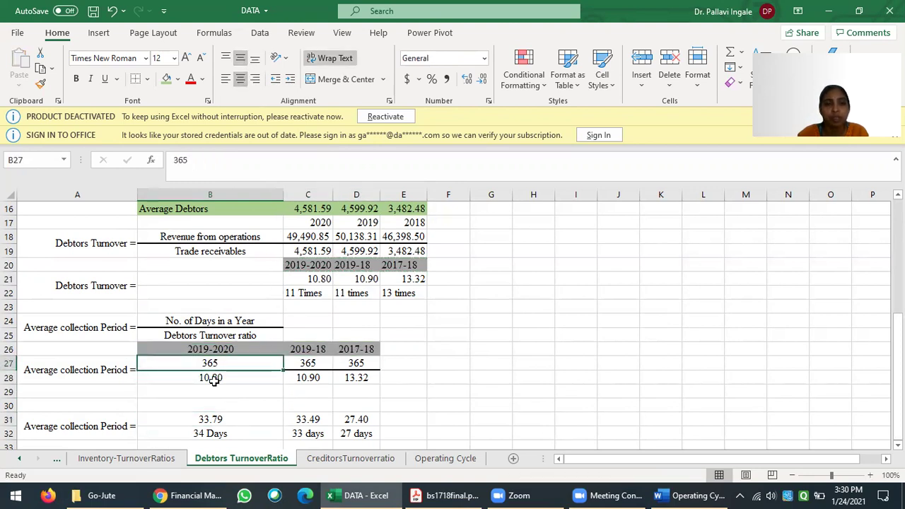
pyautogui.click(212, 379)
pyautogui.write('=')
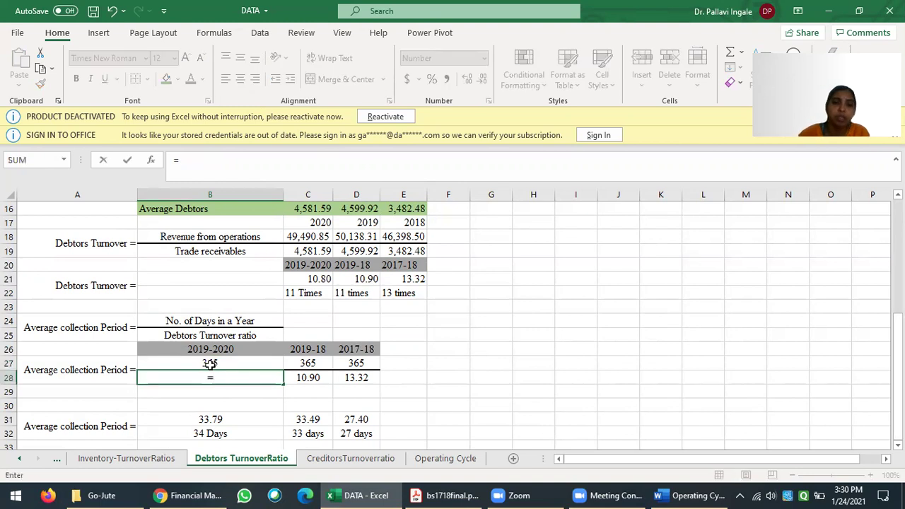
pyautogui.click(312, 279)
pyautogui.press('Return')
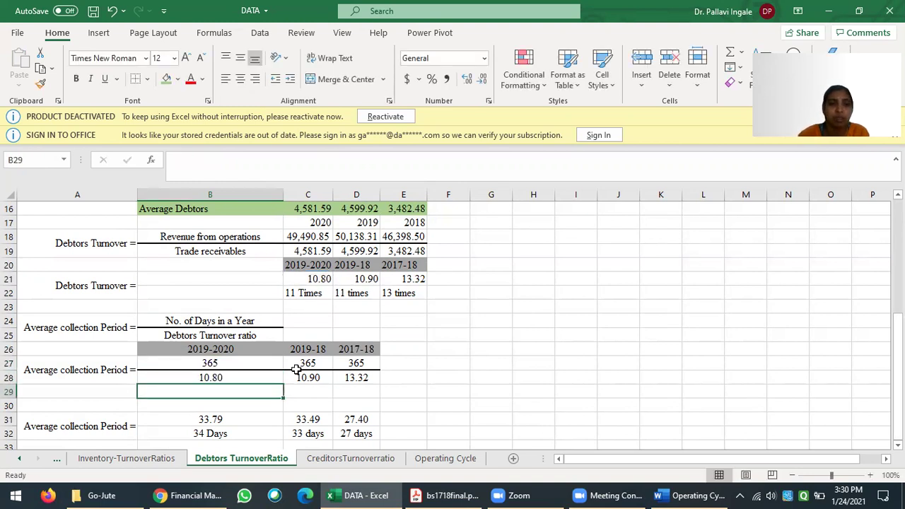
pyautogui.click(280, 382)
pyautogui.moveTo(285, 386); pyautogui.dragTo(379, 383)
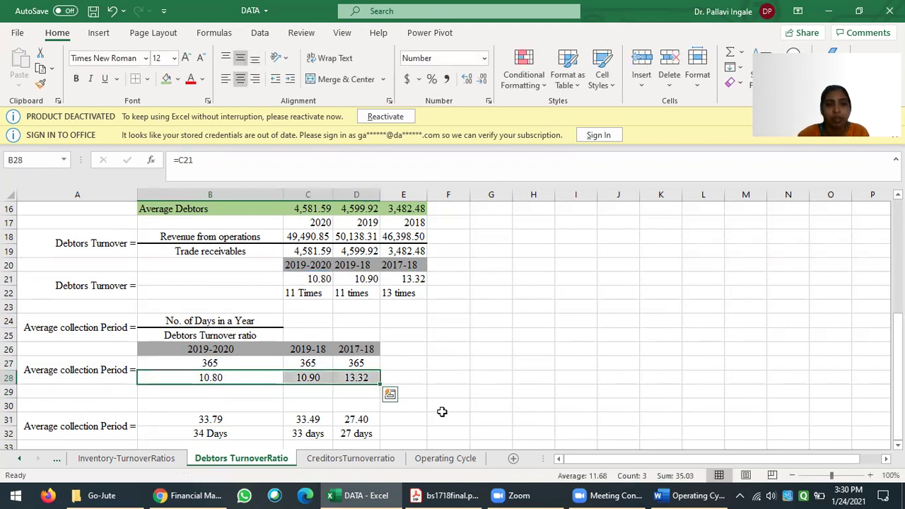
pyautogui.click(443, 407)
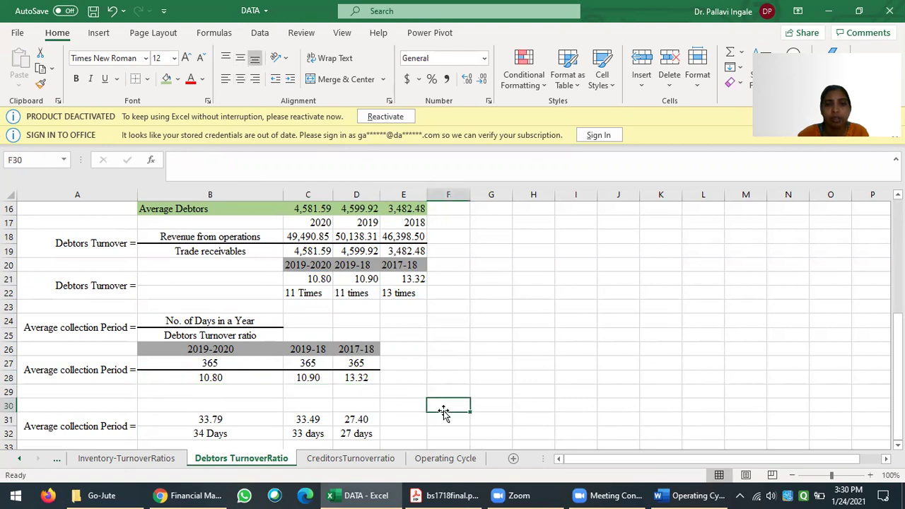
# Step: Enter =B27/B28 in B31, clear the old period values, and fill across to D31
pyautogui.click(238, 421)
pyautogui.write('=')
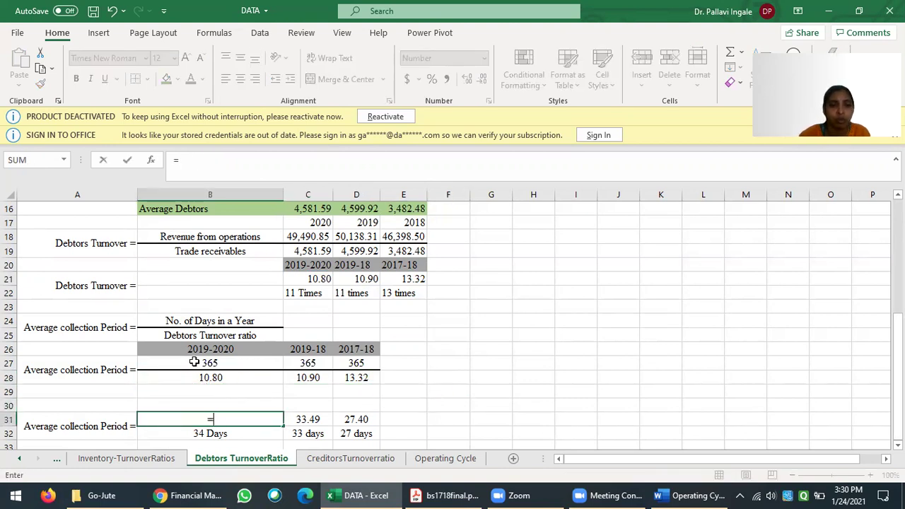
pyautogui.click(195, 362)
pyautogui.write('/')
pyautogui.click(205, 376)
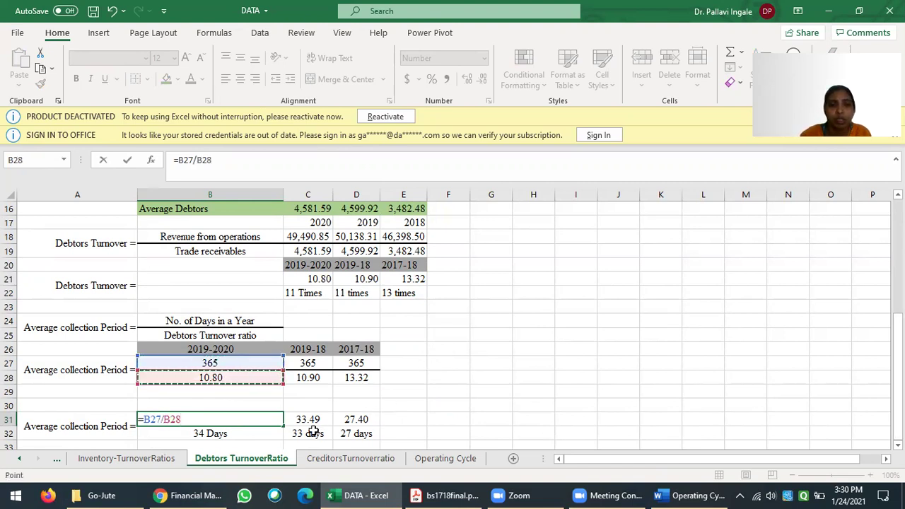
pyautogui.press('Return')
pyautogui.click(231, 417)
pyautogui.moveTo(309, 420); pyautogui.dragTo(357, 407)
pyautogui.press('Delete')
pyautogui.click(233, 429)
pyautogui.click(245, 417)
pyautogui.moveTo(285, 426); pyautogui.dragTo(380, 427)
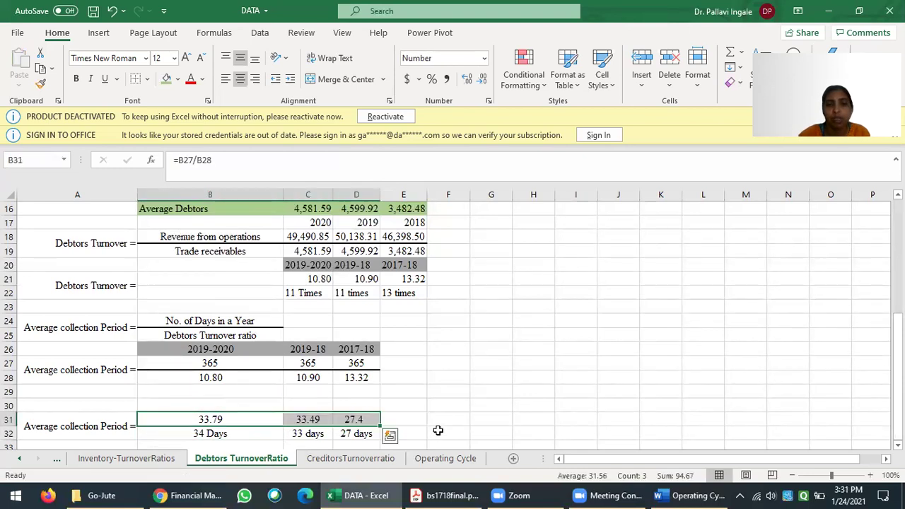
# Step: Fill the result block A31:D32 gold with a thick outside border
pyautogui.click(444, 418)
pyautogui.scroll(-1, 318, 397)
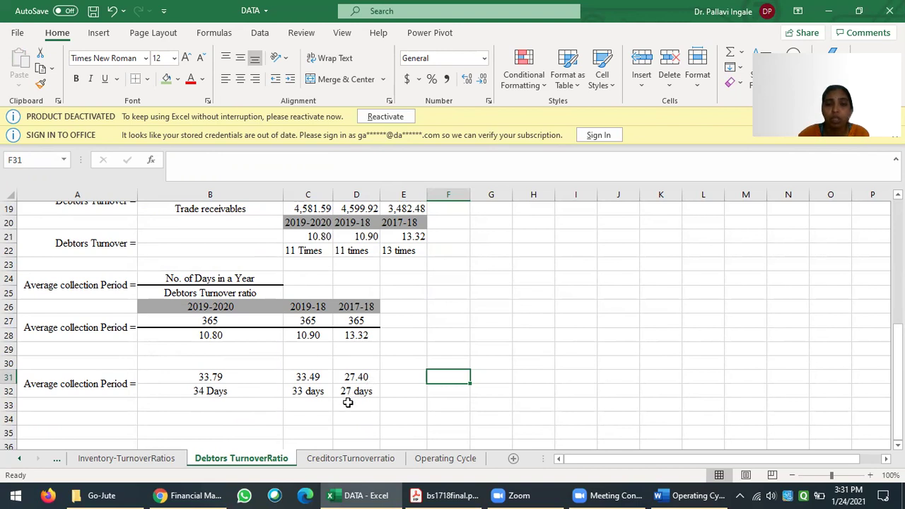
pyautogui.moveTo(73, 377); pyautogui.dragTo(372, 396)
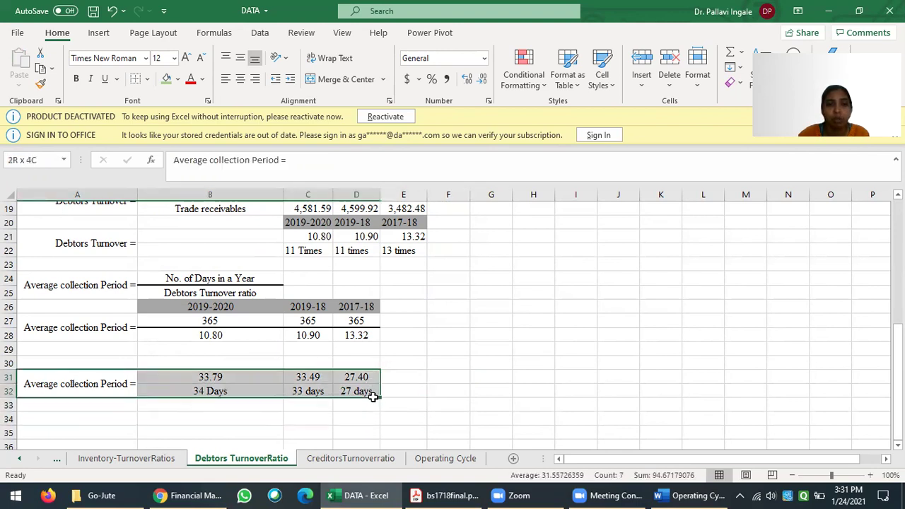
pyautogui.click(179, 79)
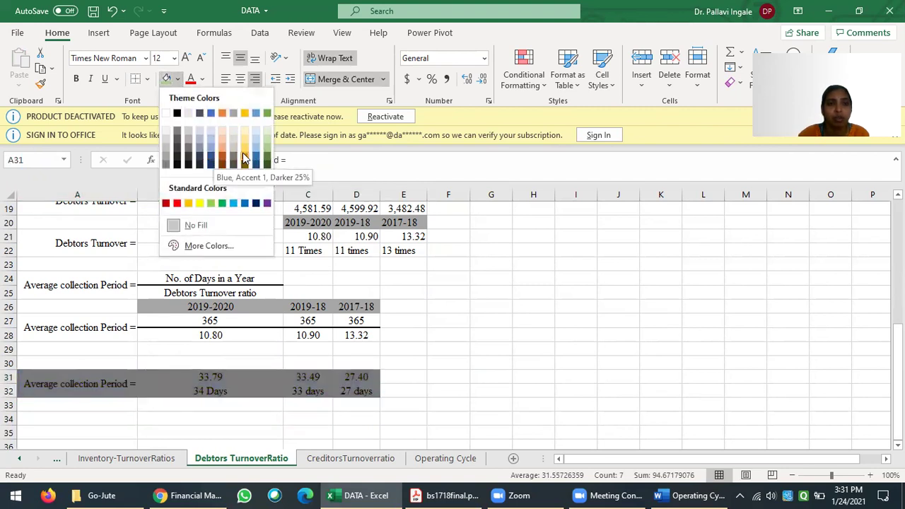
pyautogui.click(245, 143)
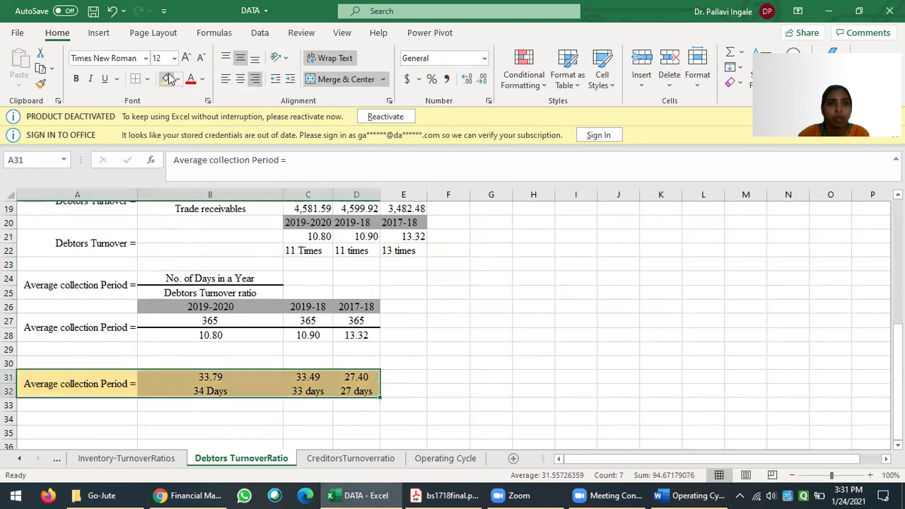
pyautogui.click(147, 79)
pyautogui.click(205, 244)
pyautogui.click(531, 409)
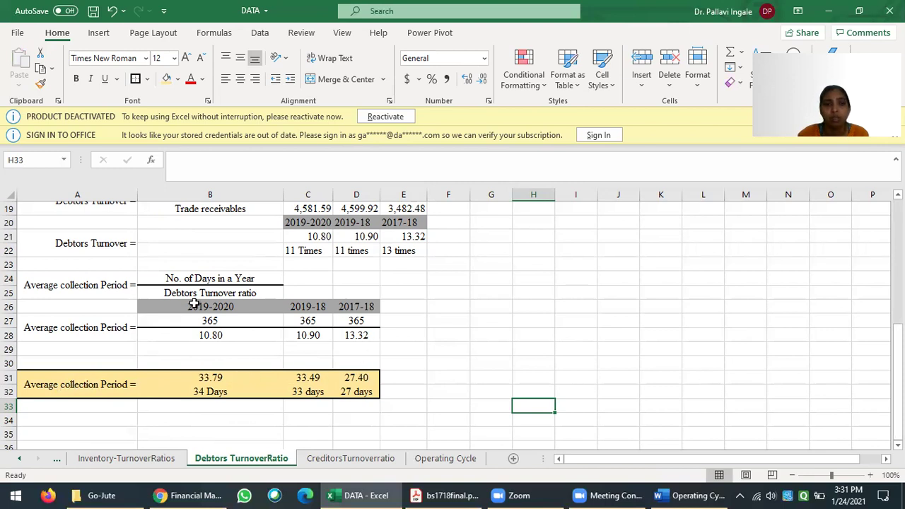
# Step: Paste the 2019-2020, 2019-18, 2017-18 headings into row 30 and save the DATA workbook
pyautogui.moveTo(212, 307); pyautogui.dragTo(350, 305)
pyautogui.hotkey('ctrl', 'c')
pyautogui.click(216, 362)
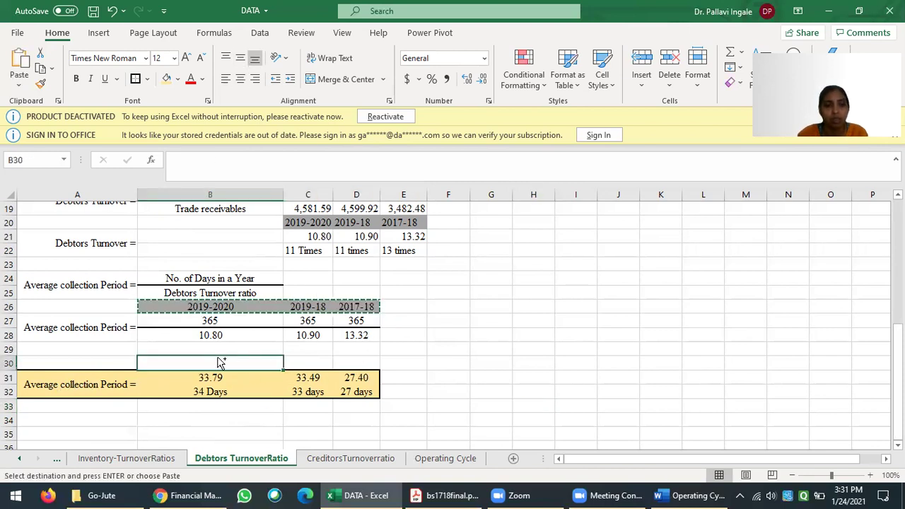
pyautogui.hotkey('ctrl', 'v')
pyautogui.click(433, 406)
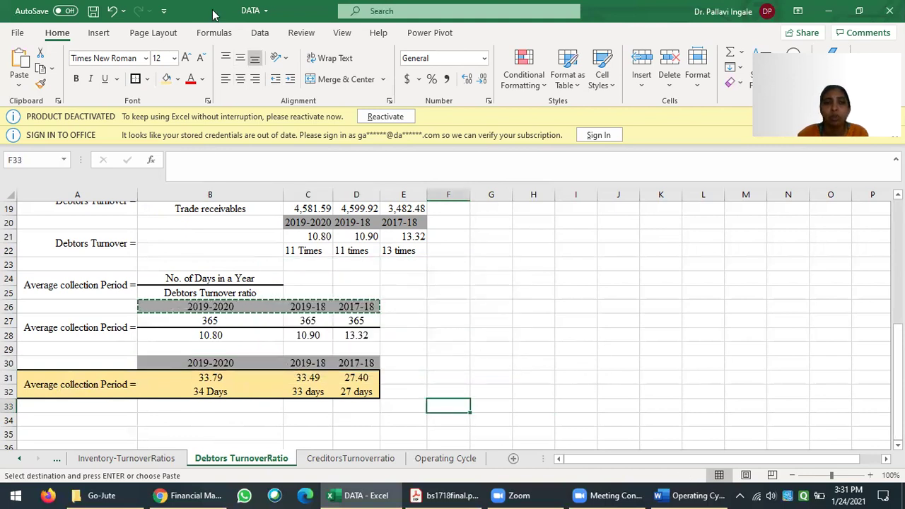
pyautogui.click(94, 12)
pyautogui.click(467, 305)
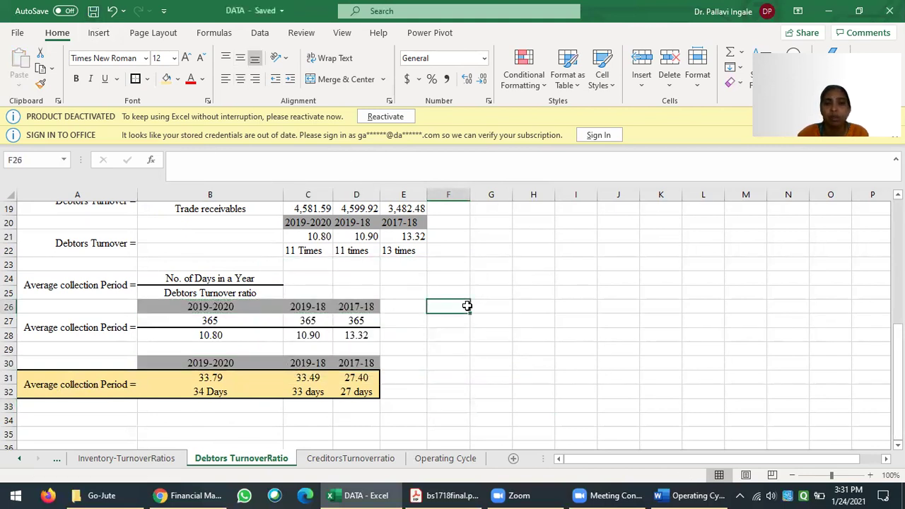
pyautogui.click(151, 460)
pyautogui.click(150, 410)
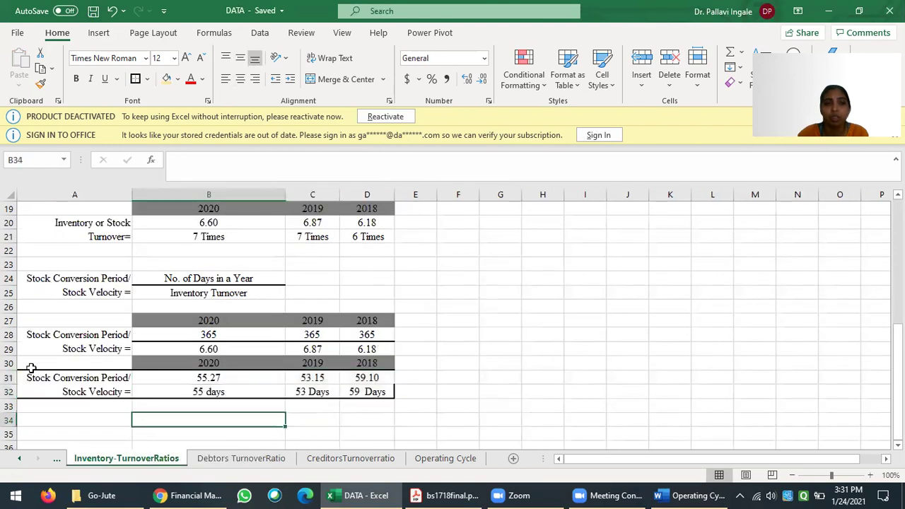
pyautogui.moveTo(41, 375); pyautogui.dragTo(361, 388)
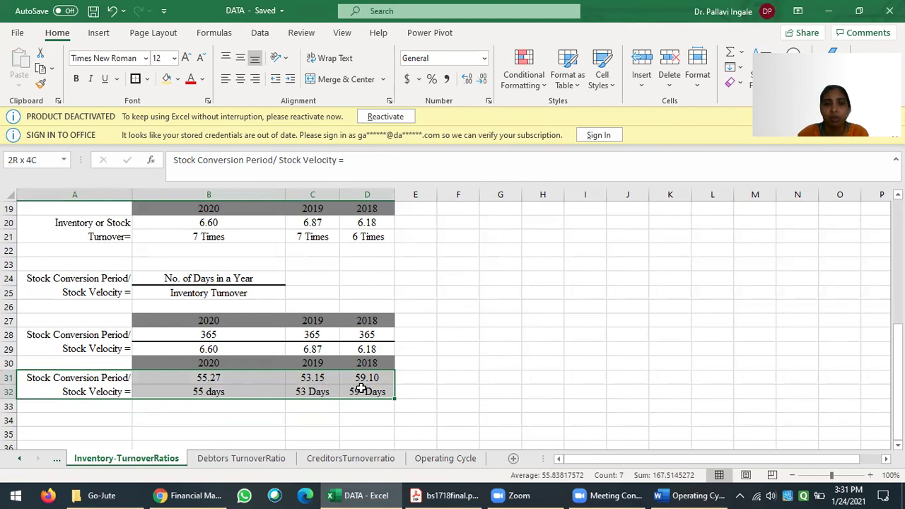
pyautogui.moveTo(361, 388); pyautogui.dragTo(373, 390)
pyautogui.click(227, 460)
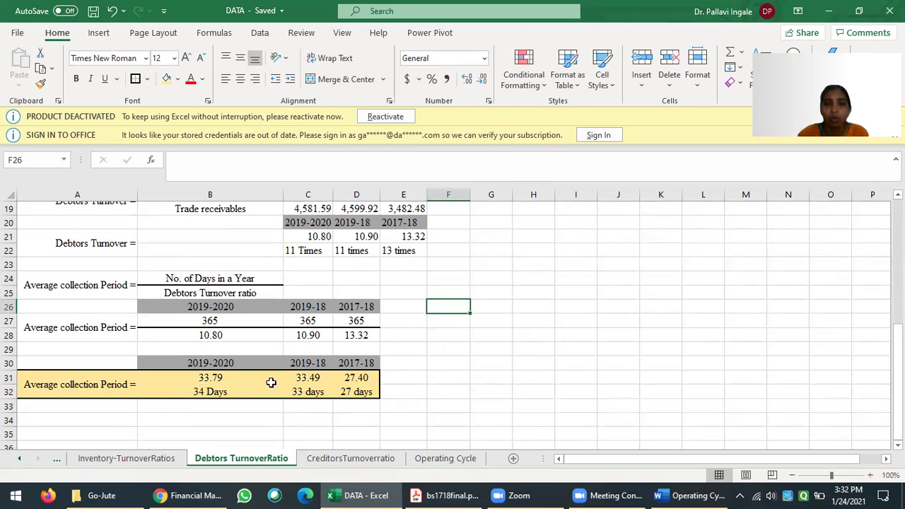
pyautogui.click(214, 363)
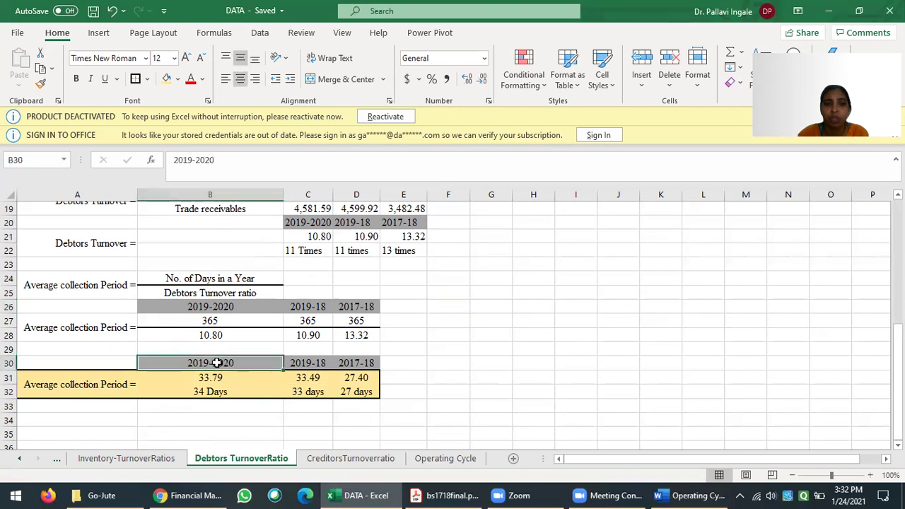
pyautogui.click(314, 362)
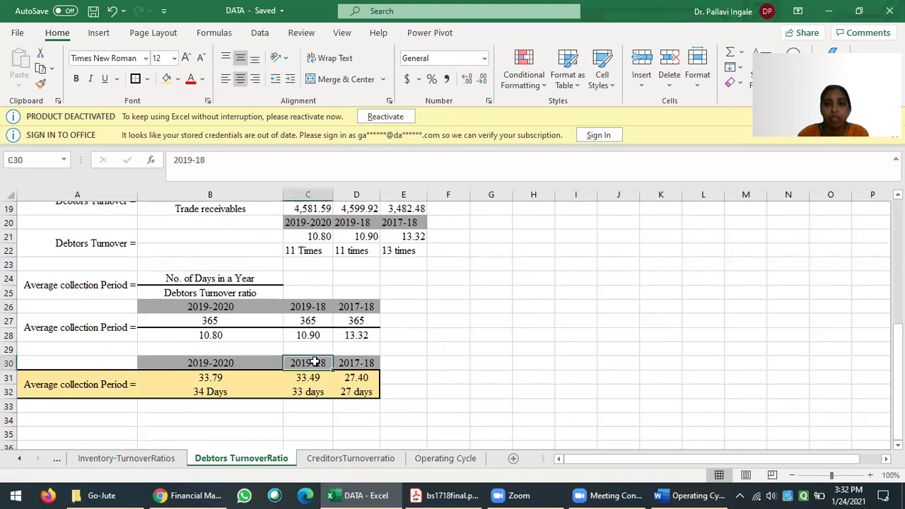
pyautogui.click(362, 363)
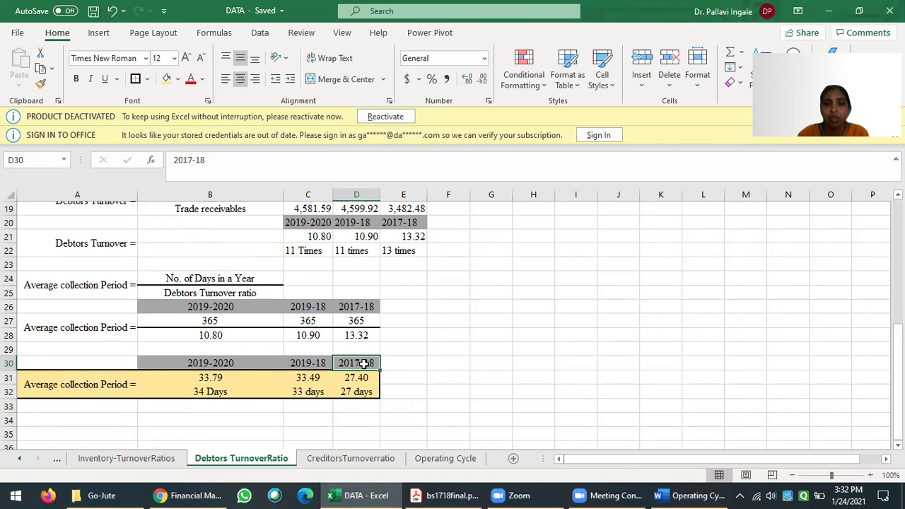